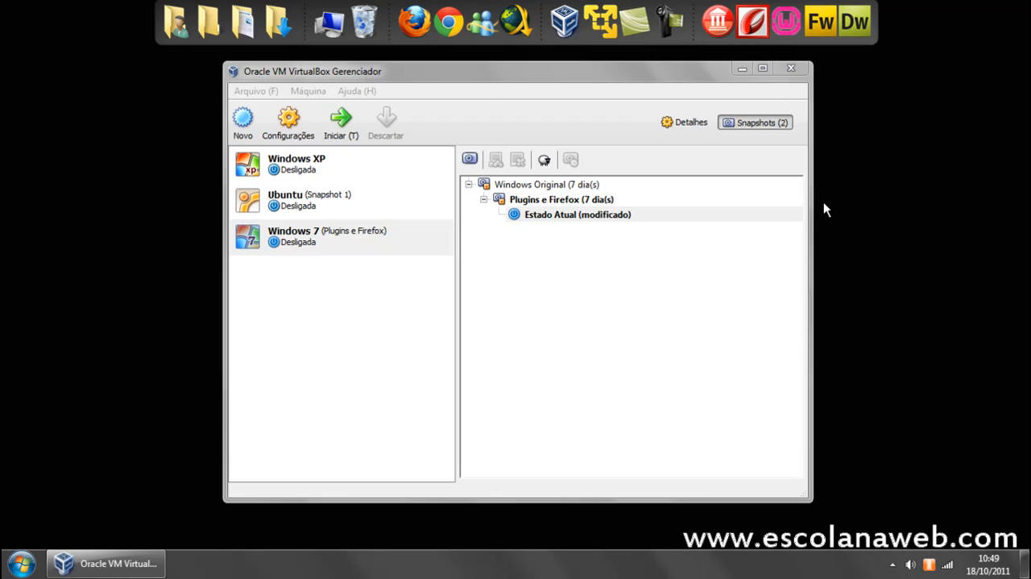
Examine the Windows 7 machine's details and its existing snapshot tree, including Windows Original, Plugins e Firefox and the current state.
click(363, 234)
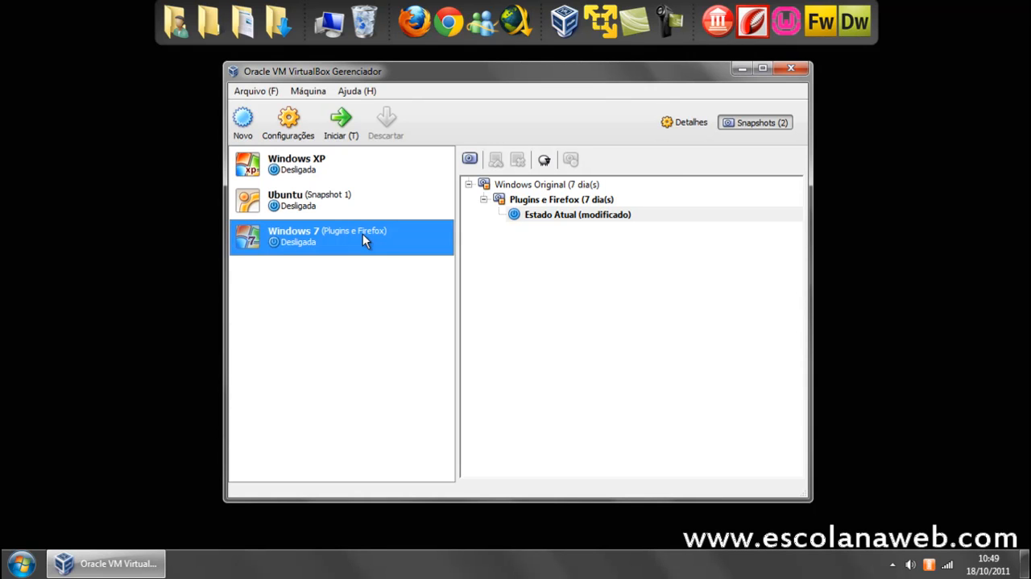
click(681, 123)
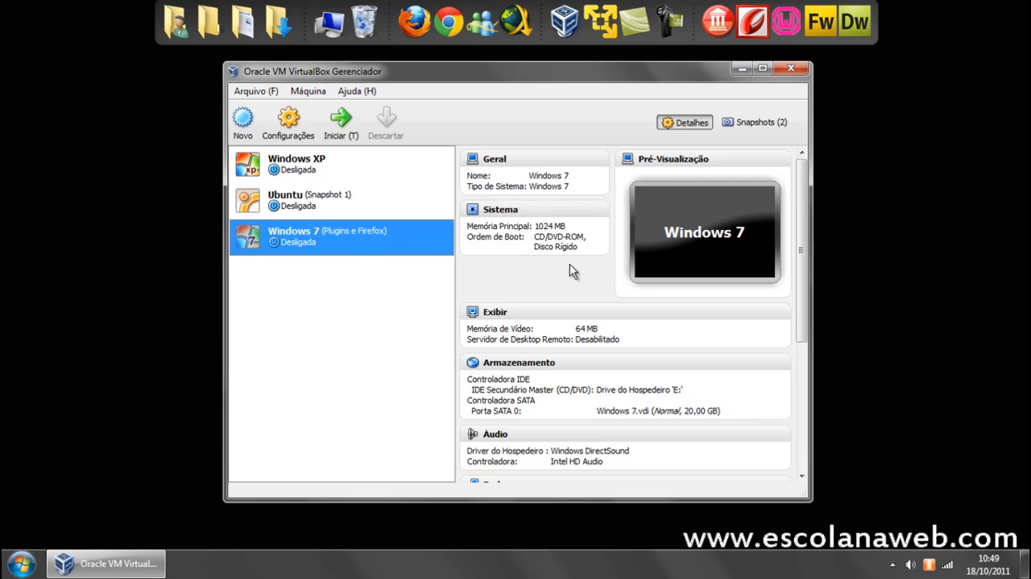
click(758, 125)
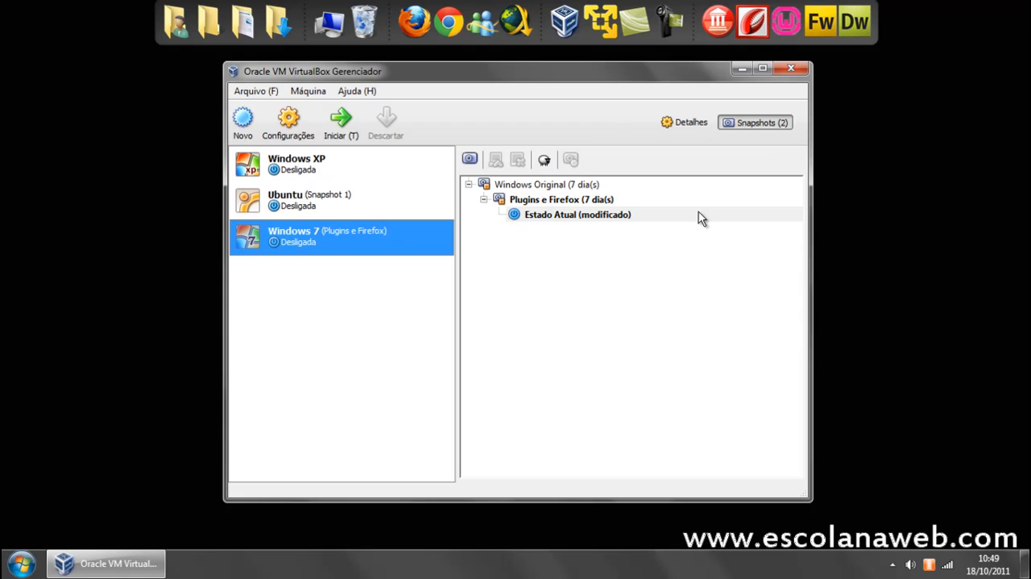
mouse_move(680, 213)
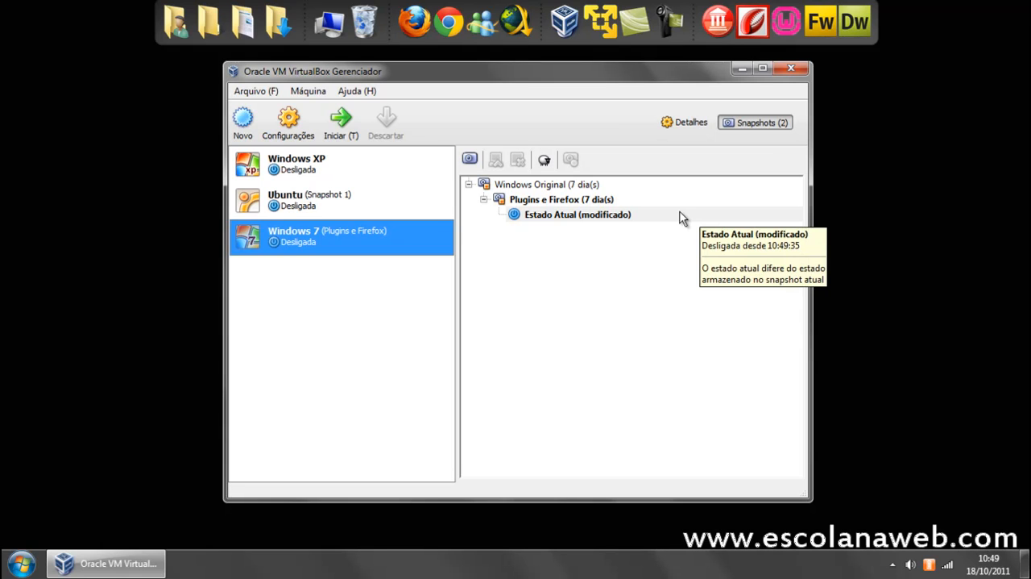
click(613, 215)
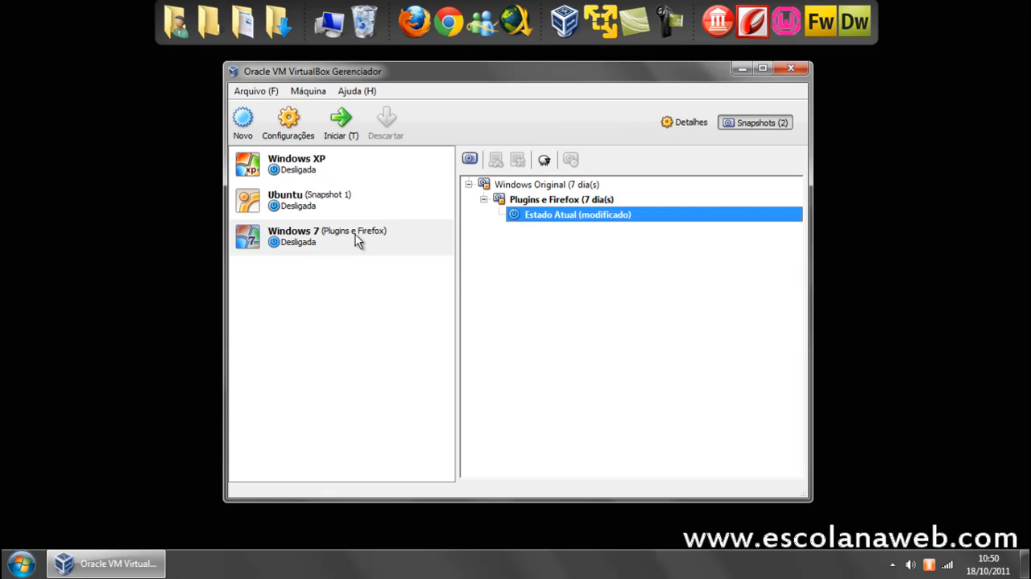
mouse_move(356, 234)
click(548, 199)
click(546, 187)
click(550, 201)
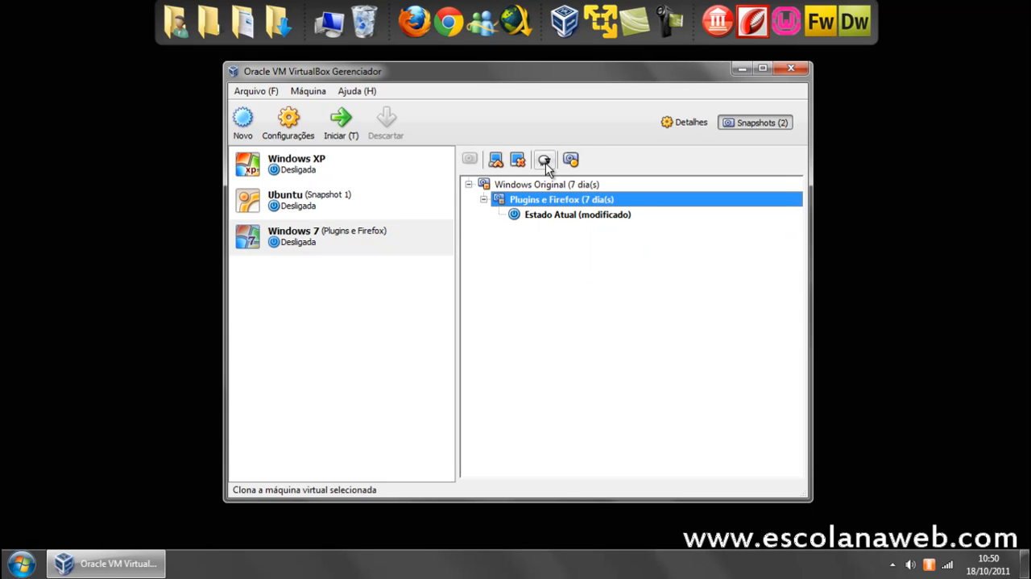
Take a snapshot of the Windows 7 machine's current state named "Restauração do SO" with the description "teste de restauração".
click(551, 216)
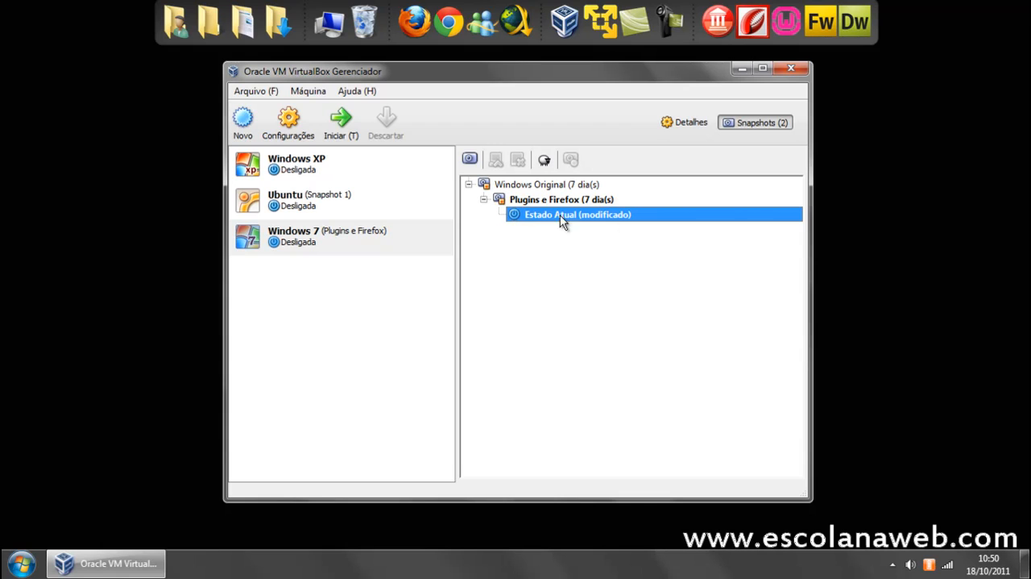
mouse_move(608, 217)
click(471, 160)
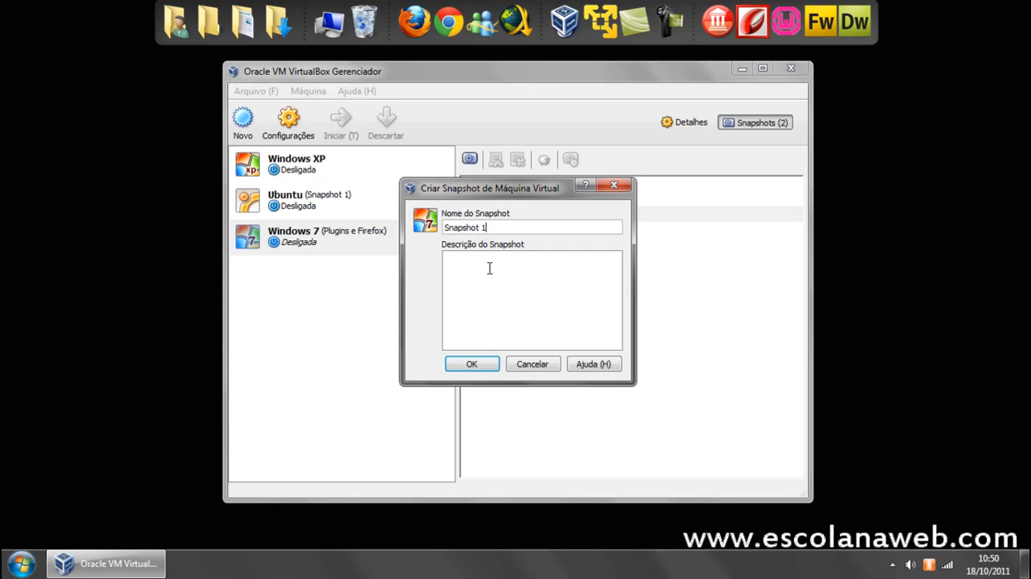
drag(529, 228, 443, 229)
text(Restauração do SO)
click(498, 272)
text(teste de)
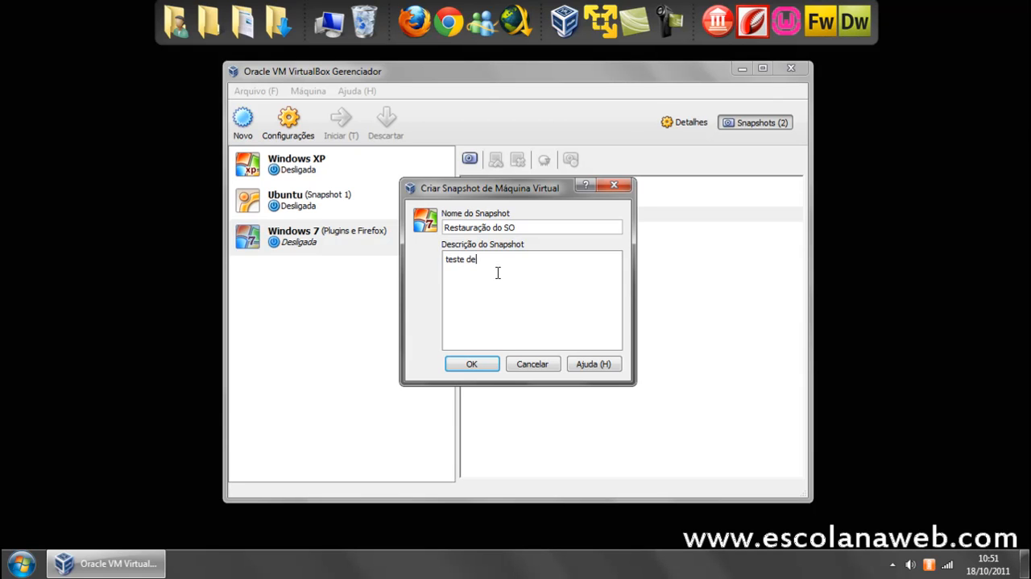
text( restauração)
click(472, 364)
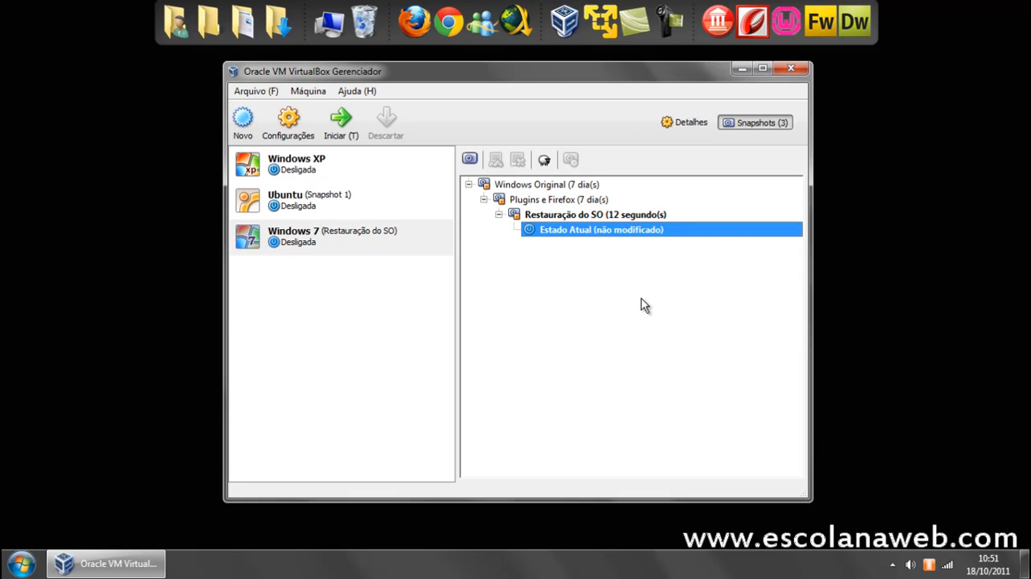
View the details of the Restauração do SO snapshot and close them without changes.
click(581, 218)
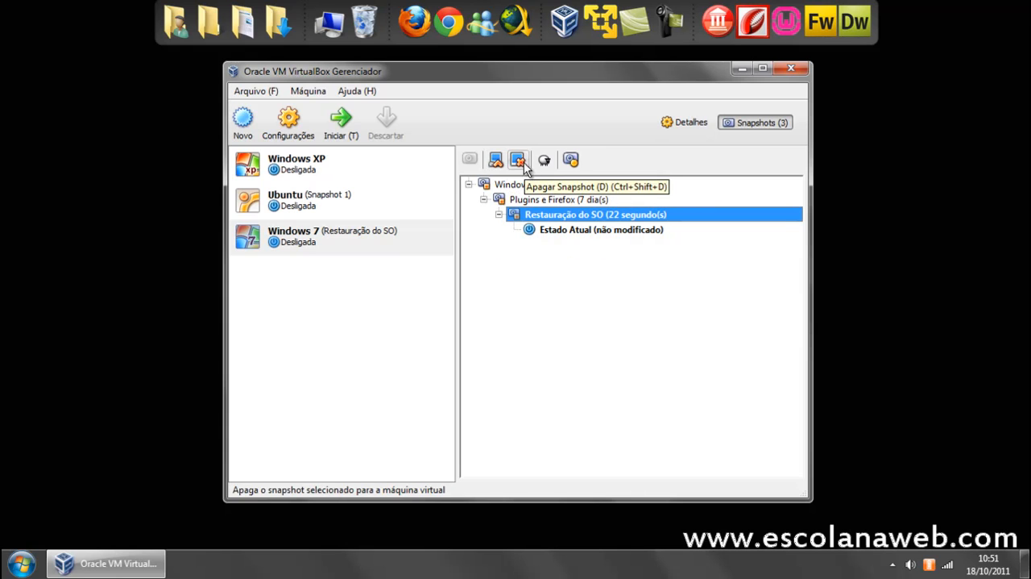
click(569, 161)
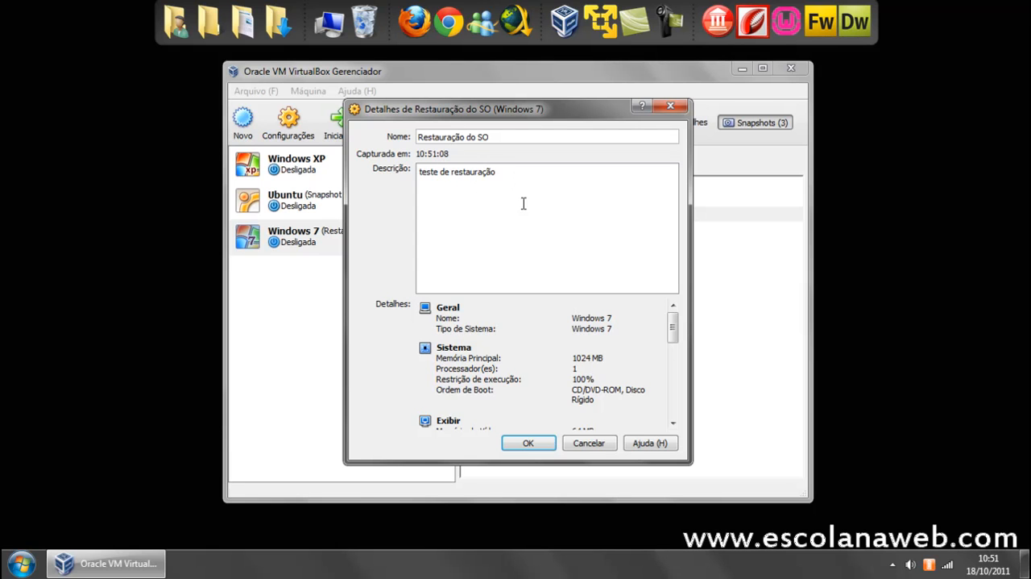
mouse_move(672, 322)
mouse_down()
mouse_move(676, 420)
mouse_move(673, 323)
mouse_up()
click(674, 106)
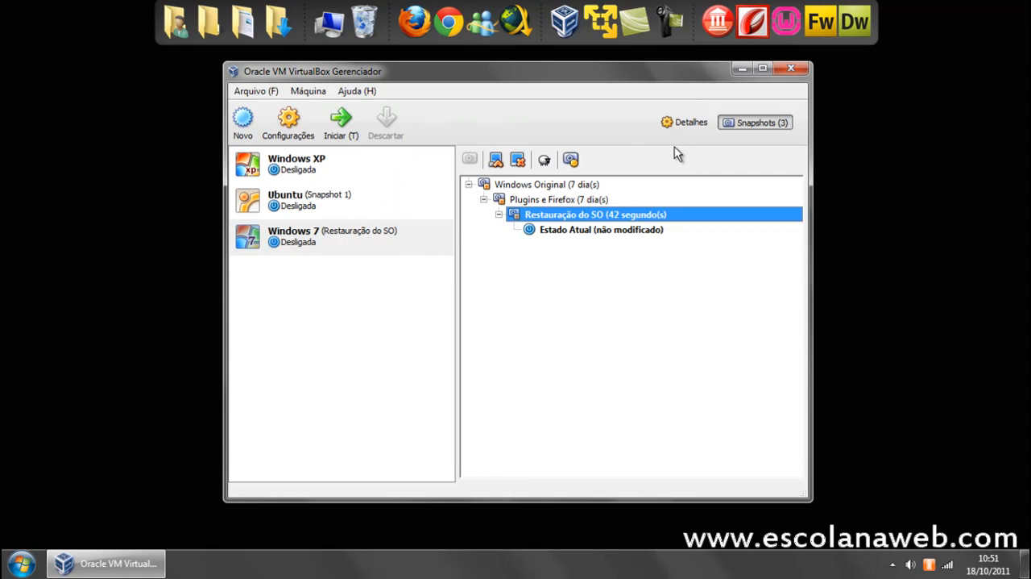
Start the Windows 7 virtual machine from its current state.
click(591, 231)
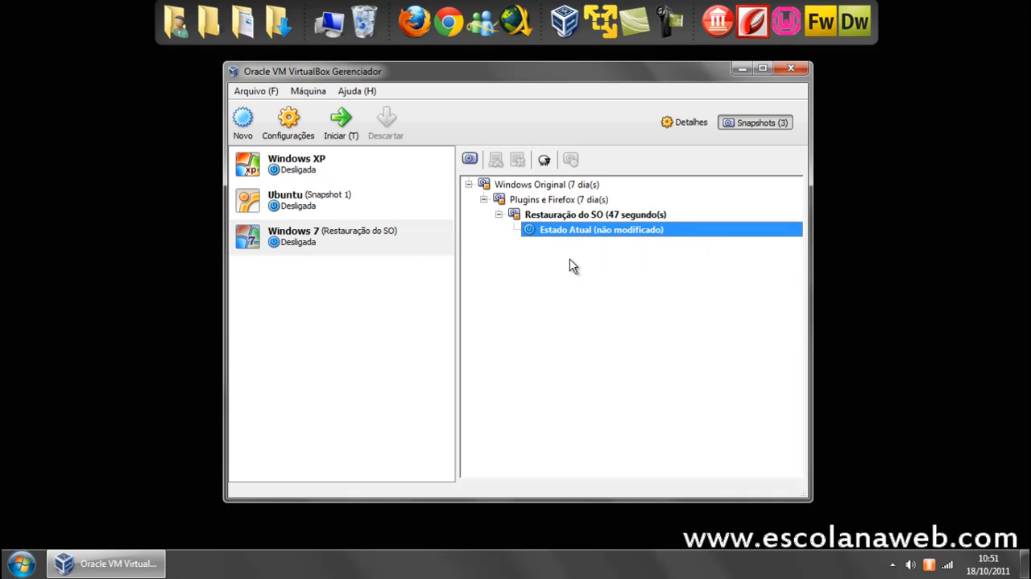
click(351, 134)
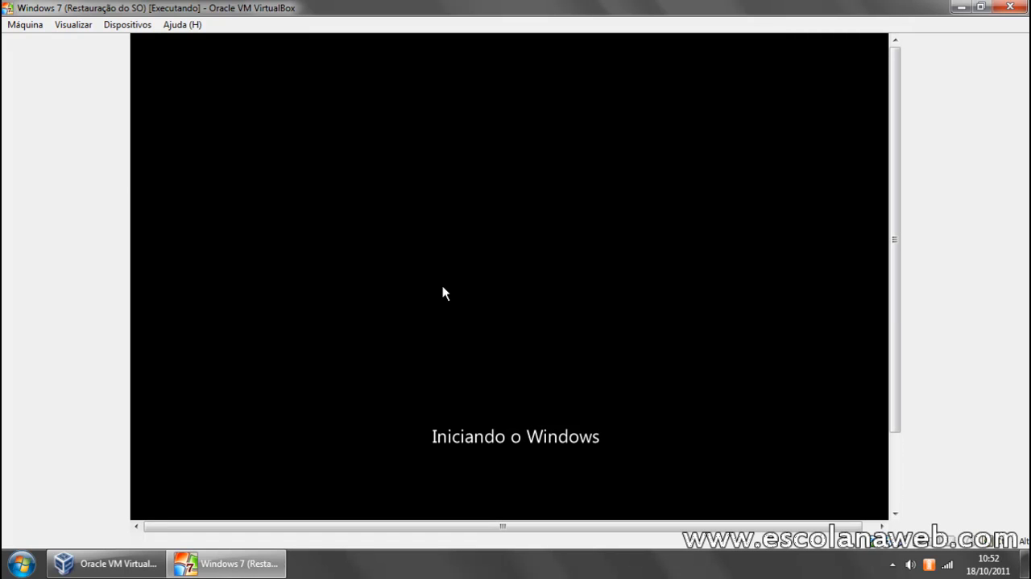
click(572, 570)
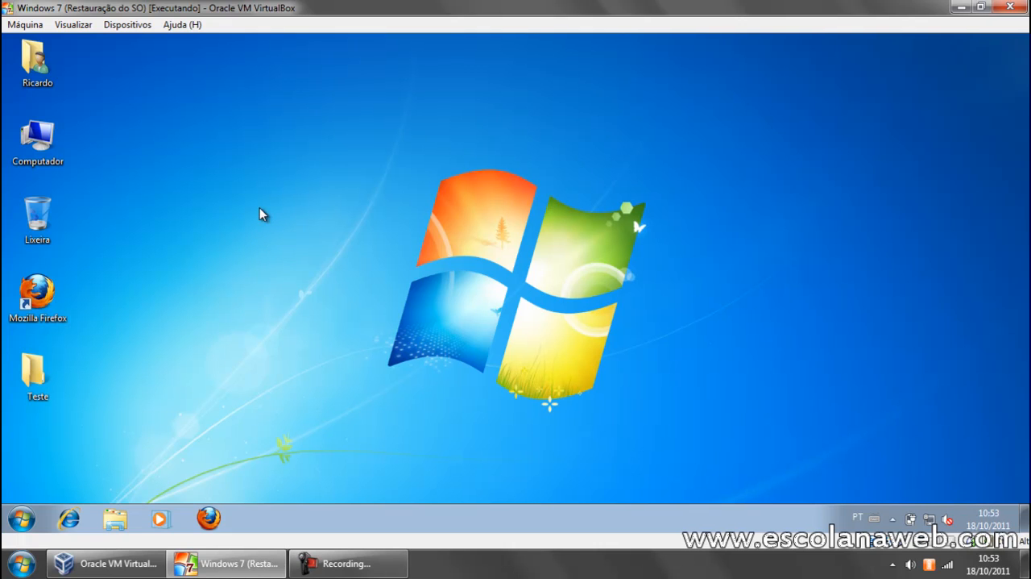
Delete the Teste folder from the virtual machine's desktop.
click(59, 380)
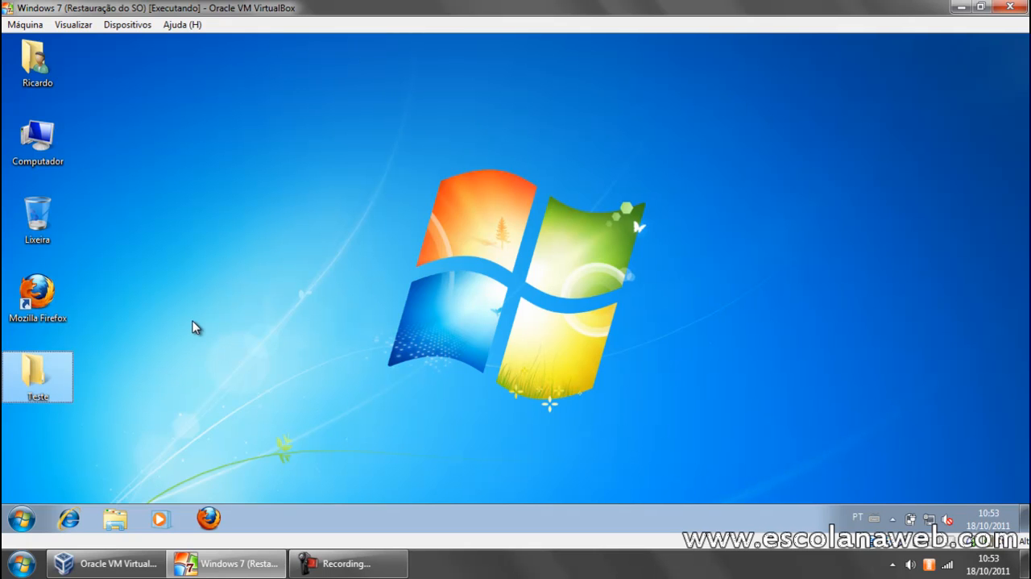
key(Delete)
key(Return)
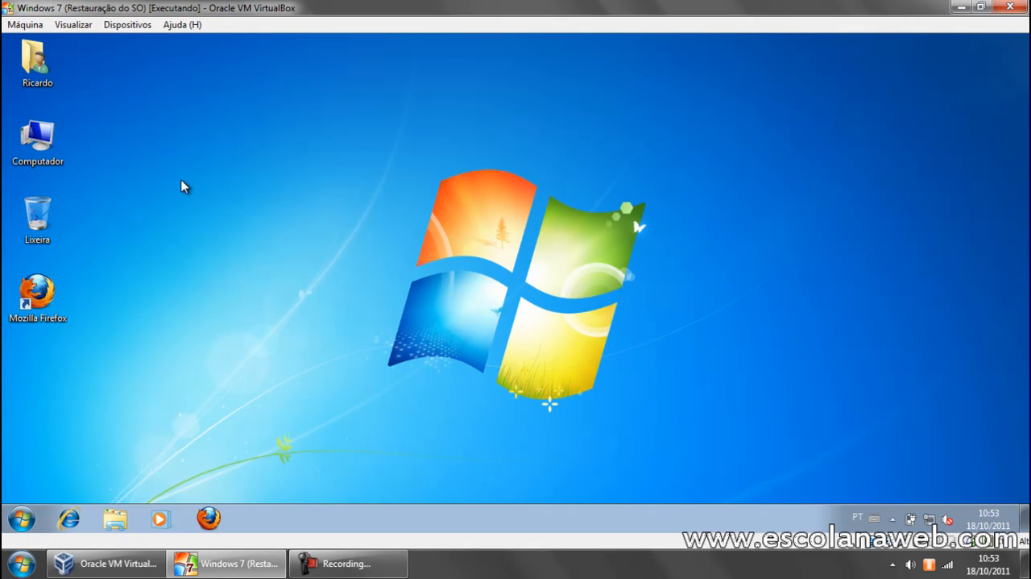
Hide the Computador and Arquivos do Usuário desktop icons in the personalization settings, keeping Lixeira shown.
right_click(181, 187)
click(257, 340)
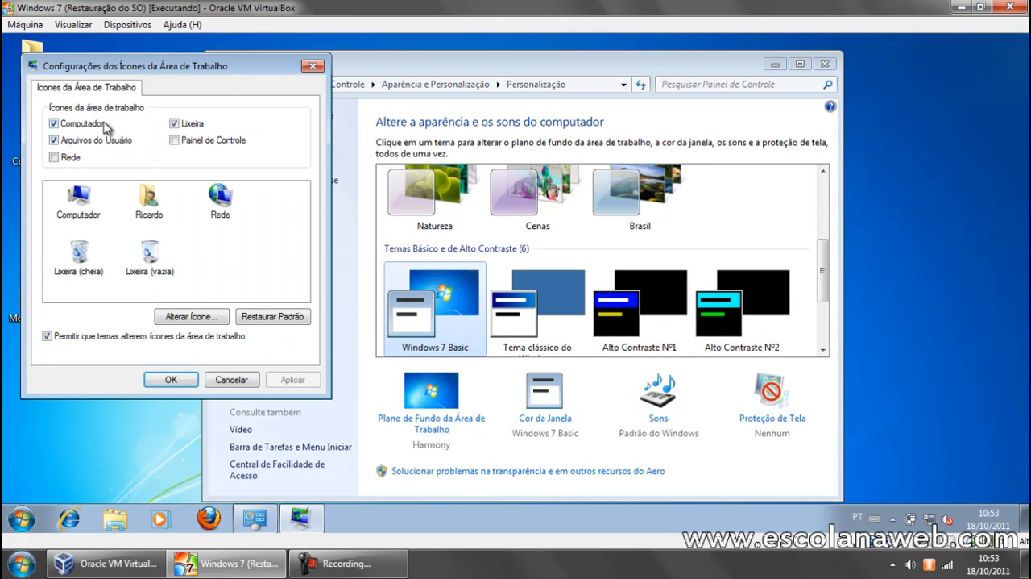
click(169, 377)
click(824, 64)
Toggle automatic arrangement of the desktop icons off and back on.
right_click(283, 175)
mouse_move(350, 188)
click(427, 242)
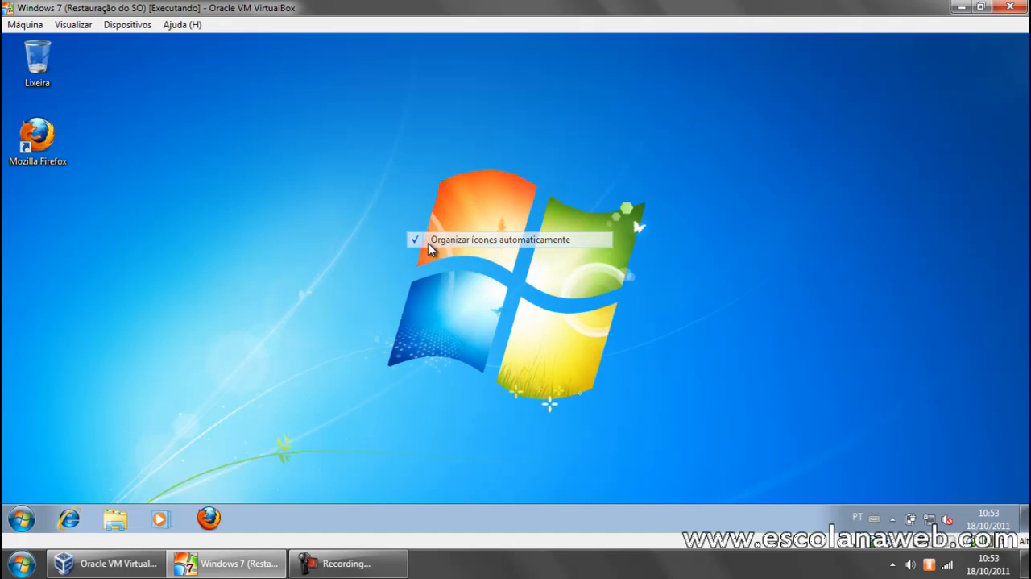
right_click(322, 186)
mouse_move(393, 197)
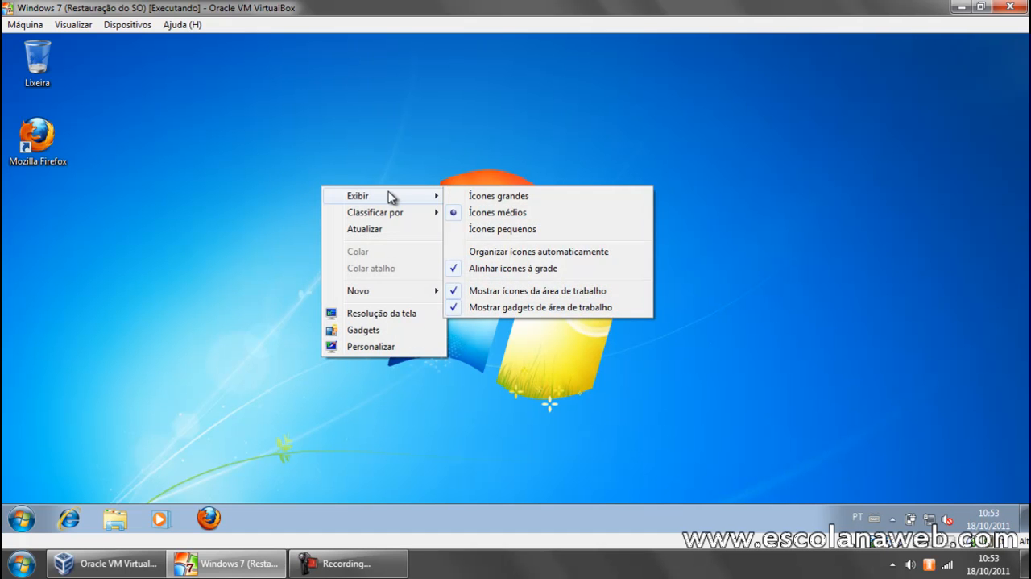
click(476, 251)
Uninstall Mozilla Firefox 6.0 from the virtual machine's installed programs, including its personal data and customizations.
click(22, 518)
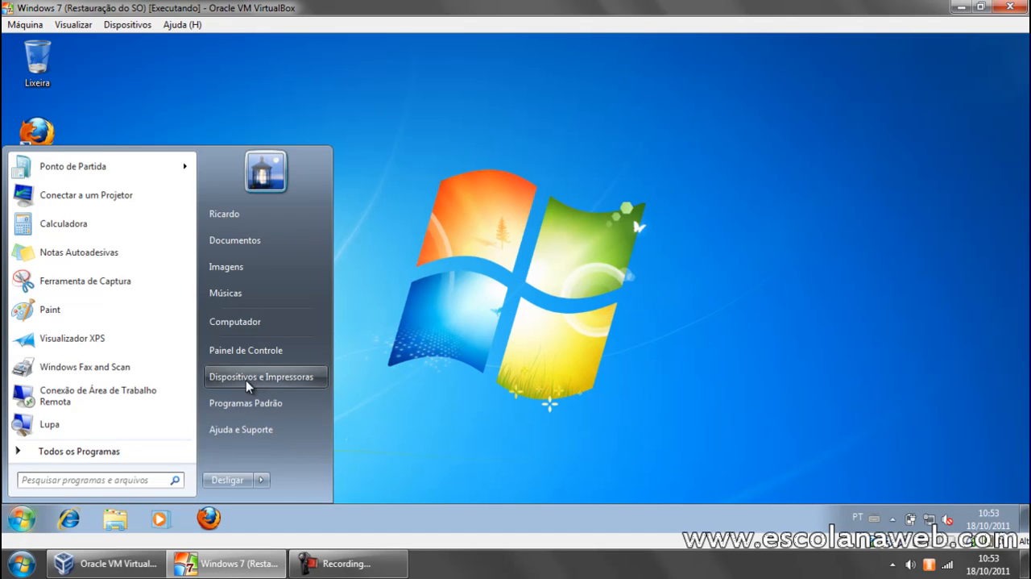
click(252, 359)
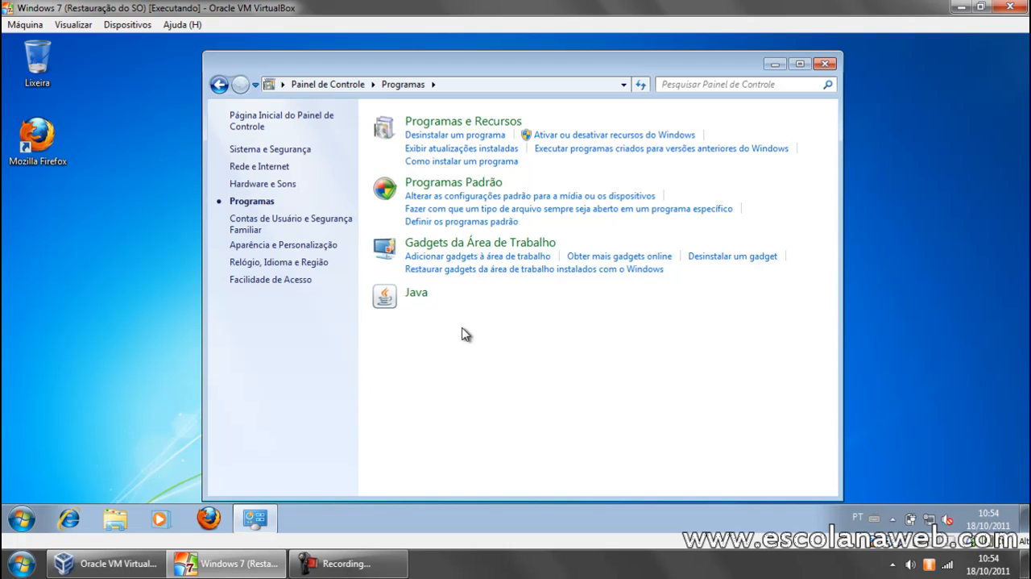
click(481, 135)
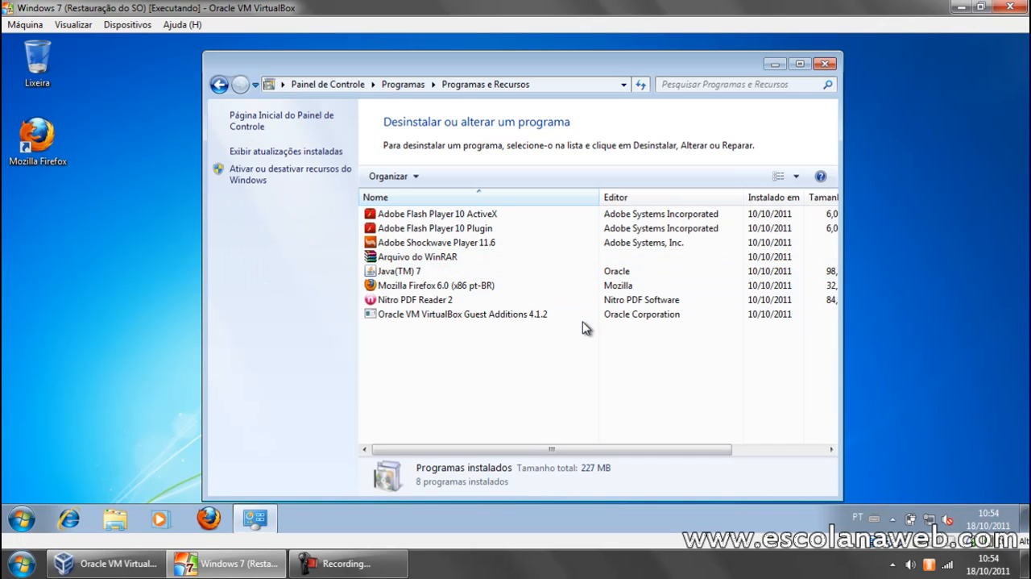
click(439, 286)
right_click(442, 289)
click(472, 295)
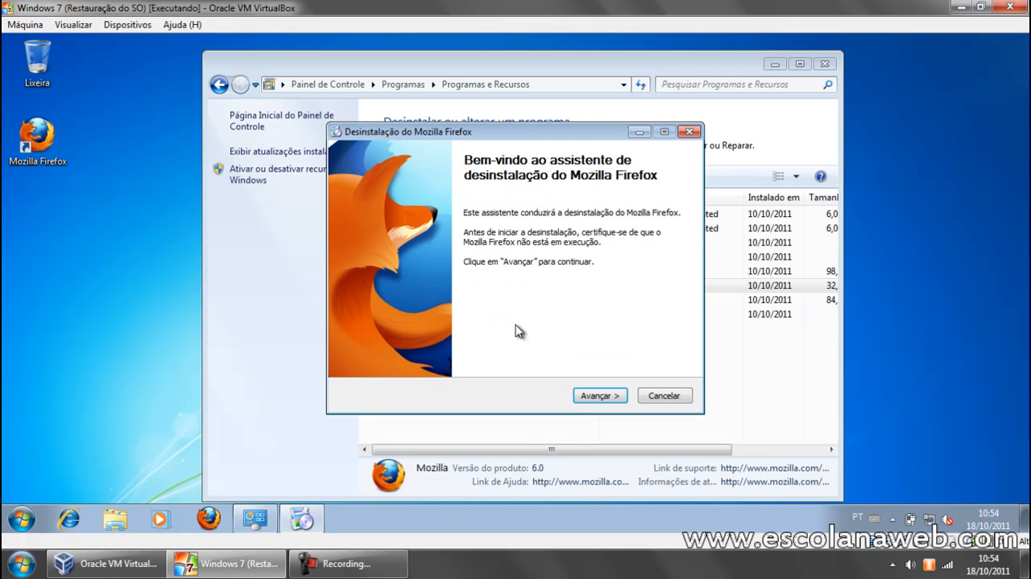
click(612, 399)
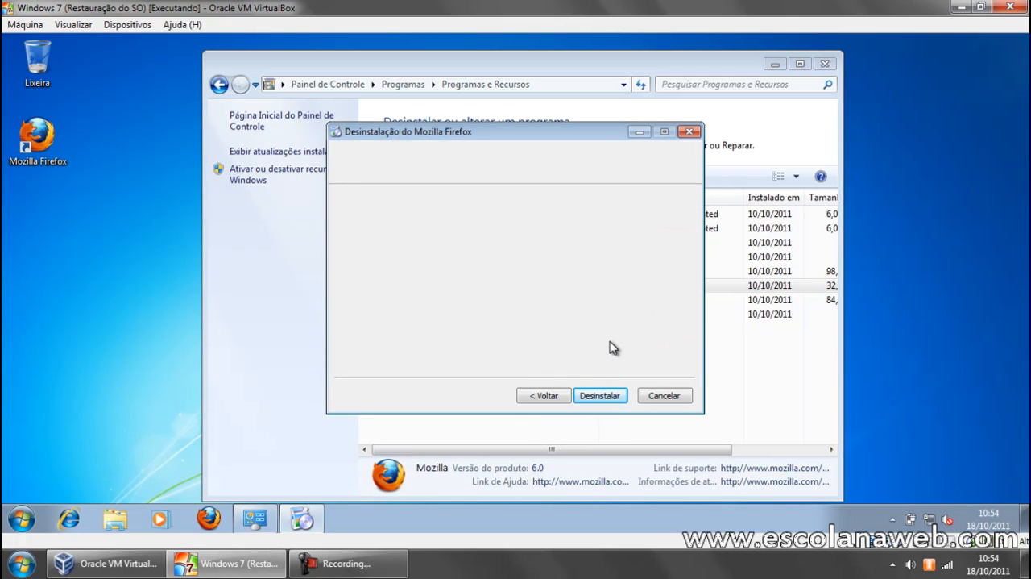
click(459, 255)
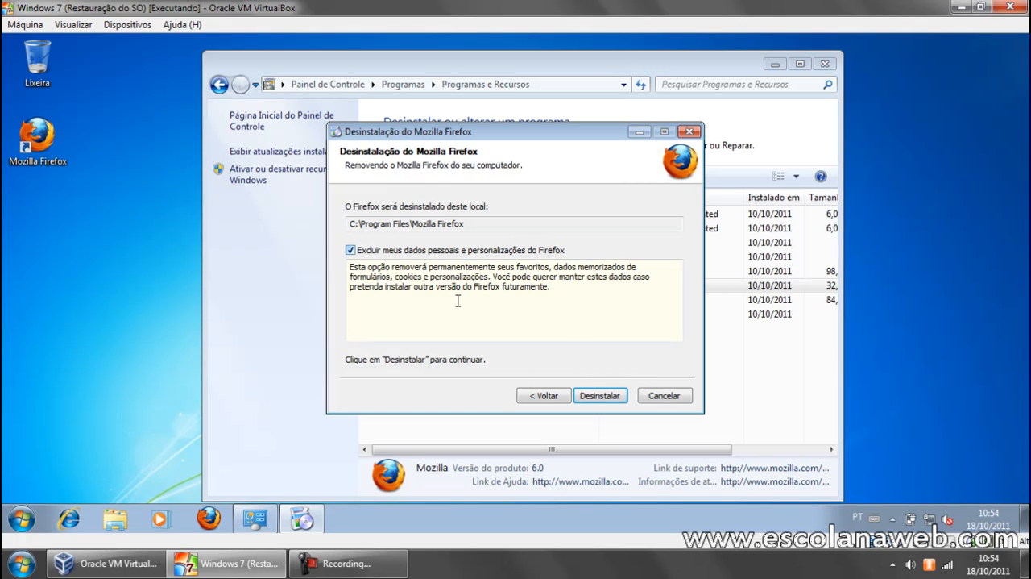
click(597, 395)
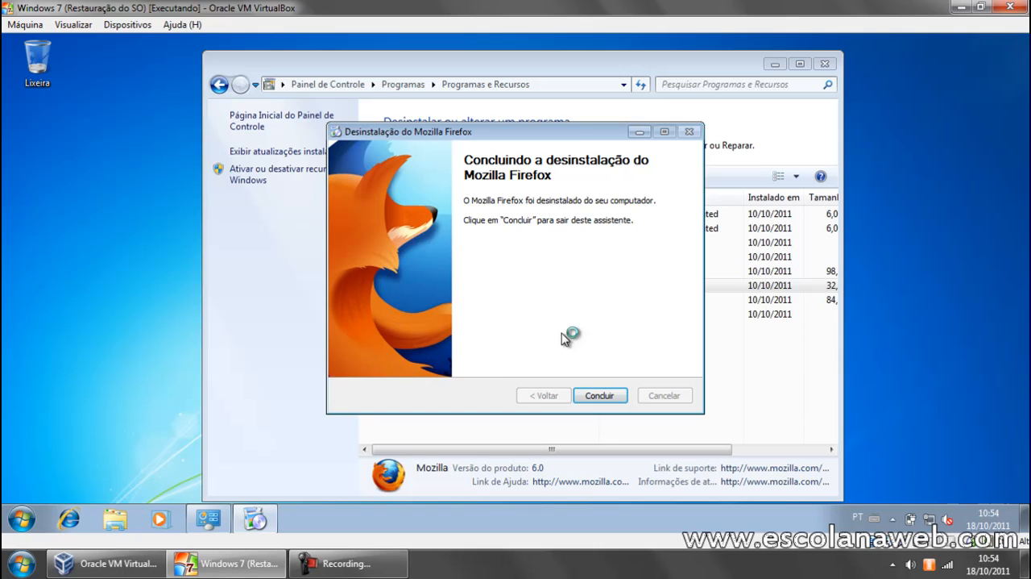
click(600, 395)
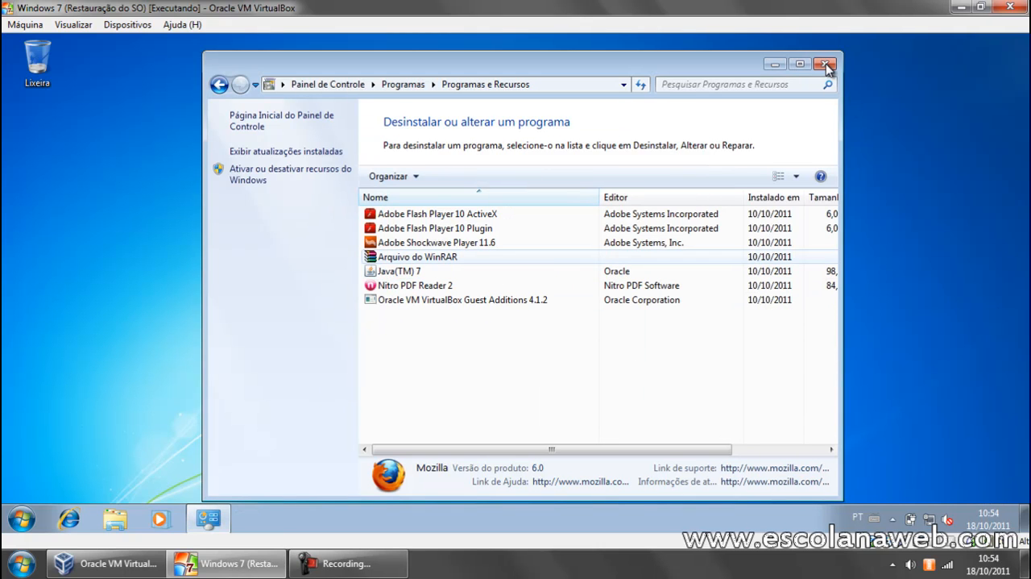
click(826, 63)
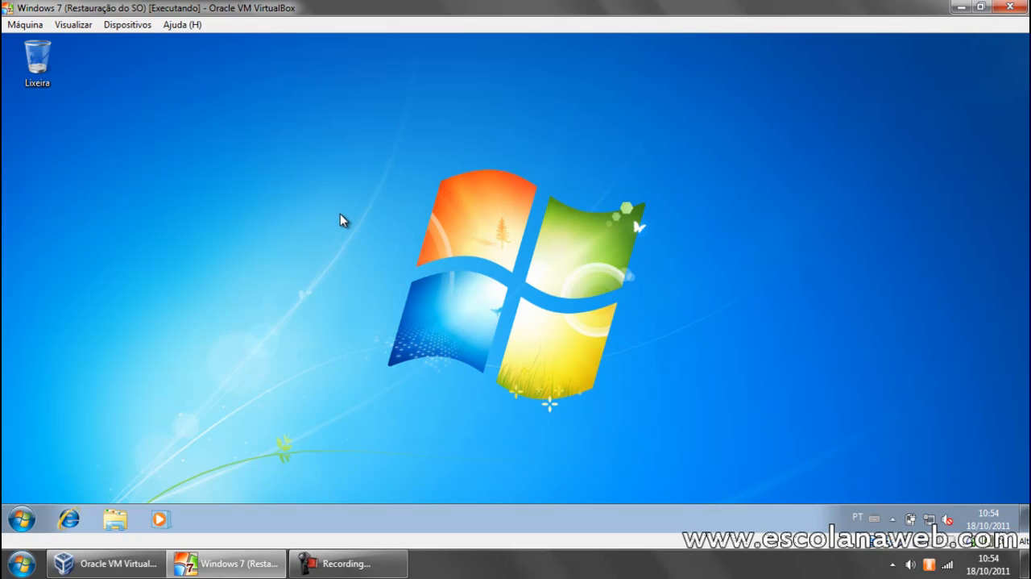
Shut down Windows 7 inside the virtual machine.
click(37, 514)
click(231, 487)
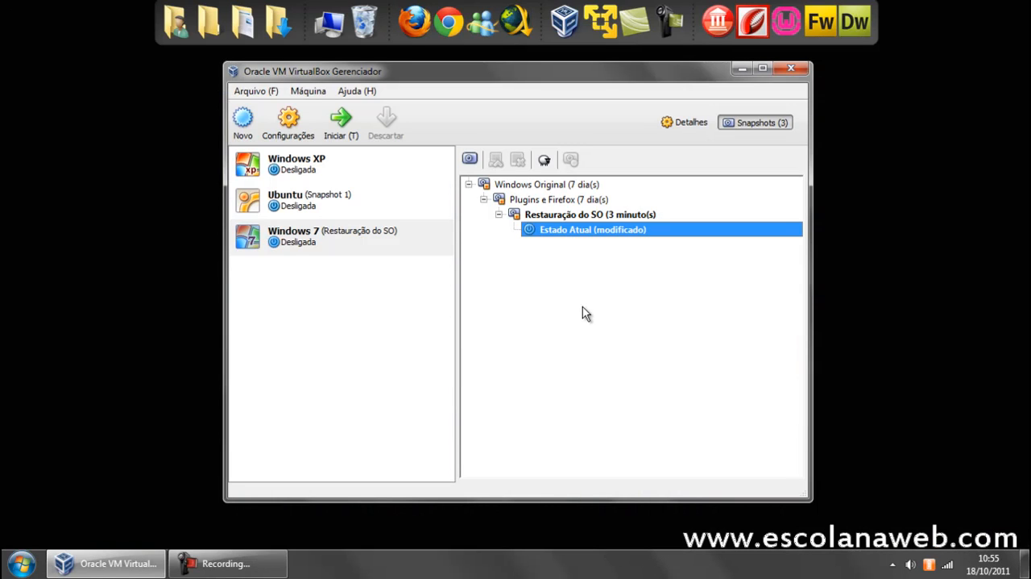
Restore the Windows 7 virtual machine to the Restauração do SO snapshot without creating a snapshot of the current state.
click(358, 238)
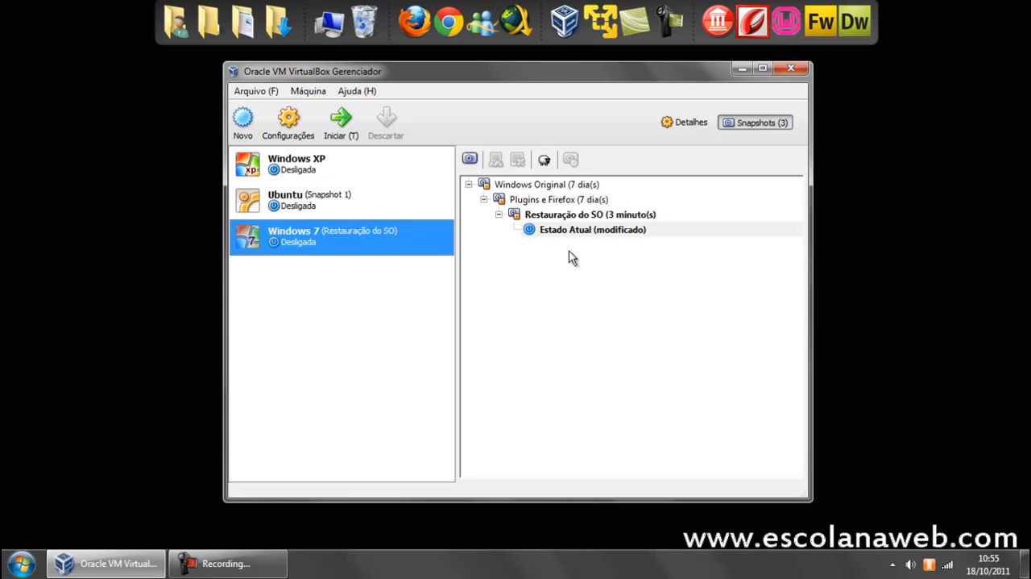
click(572, 216)
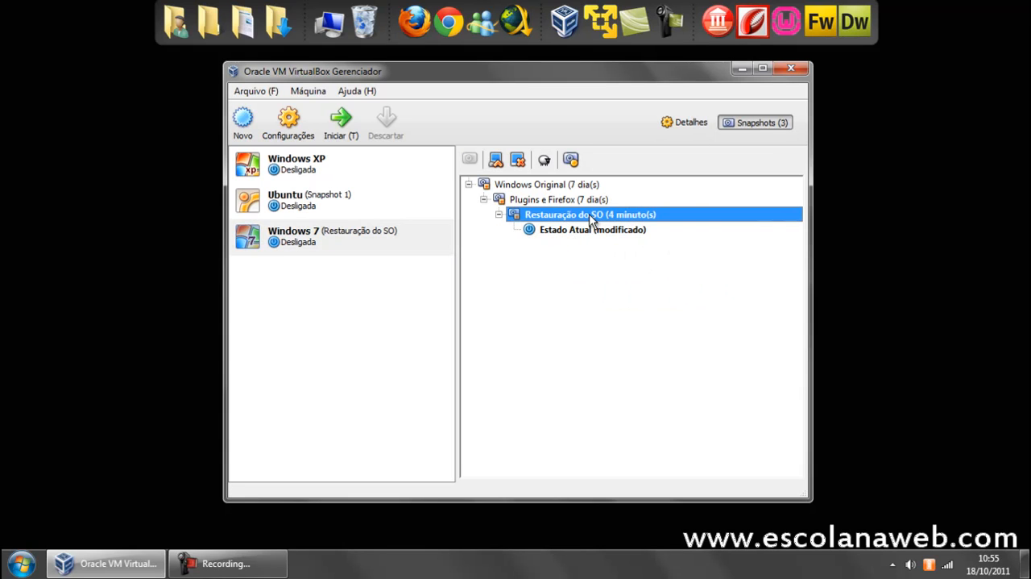
mouse_move(541, 222)
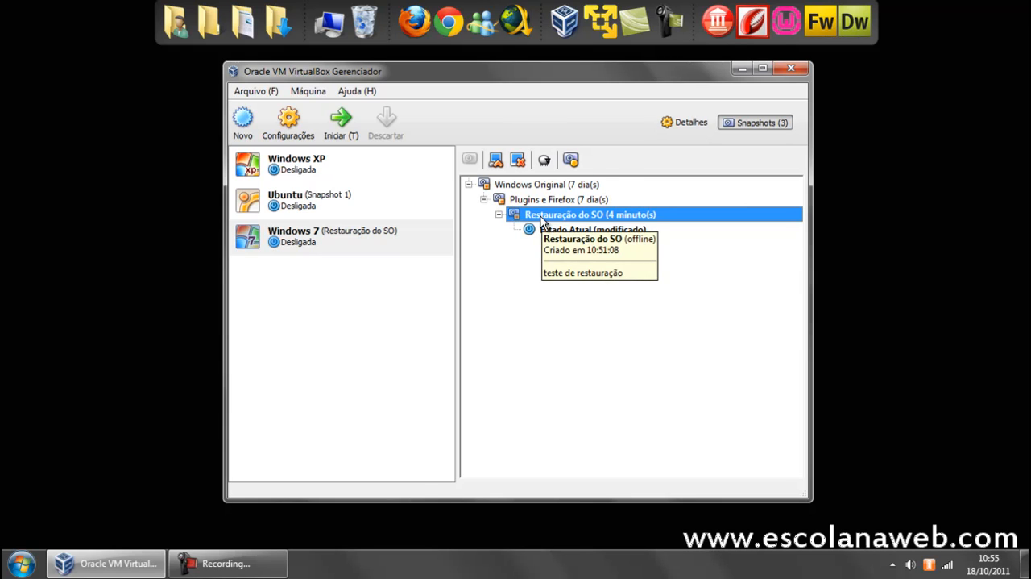
click(496, 159)
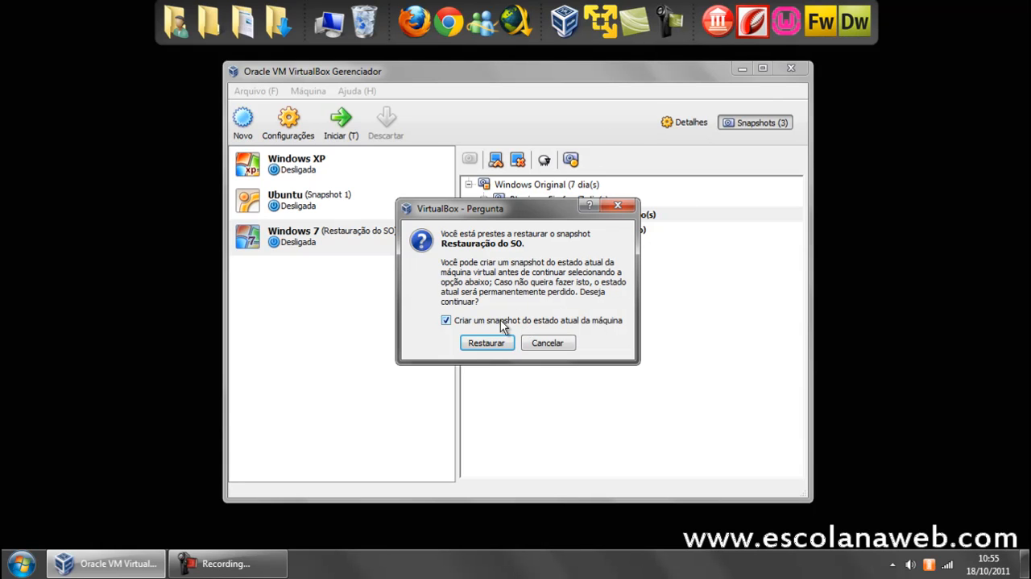
click(474, 320)
click(489, 342)
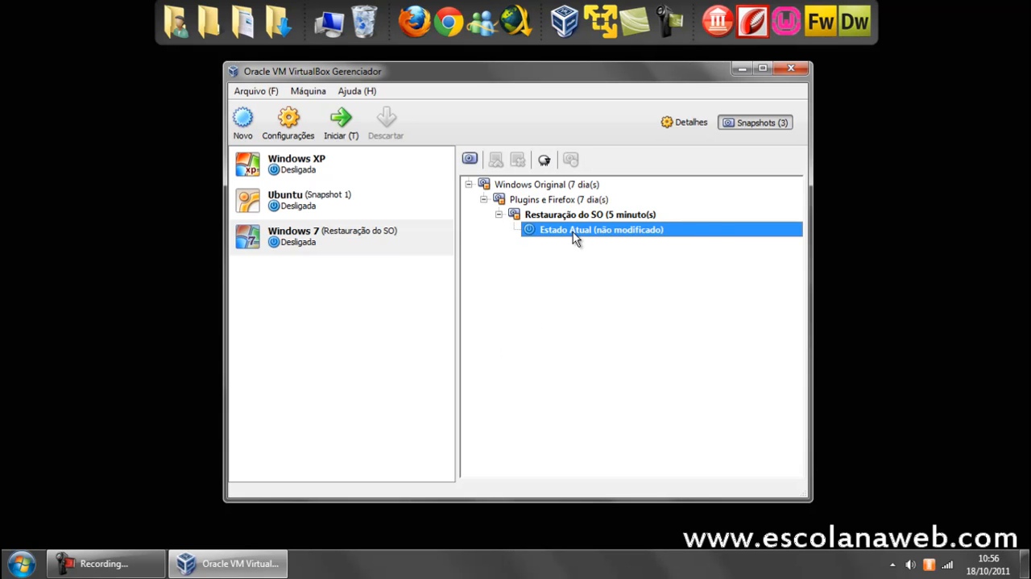
mouse_move(574, 232)
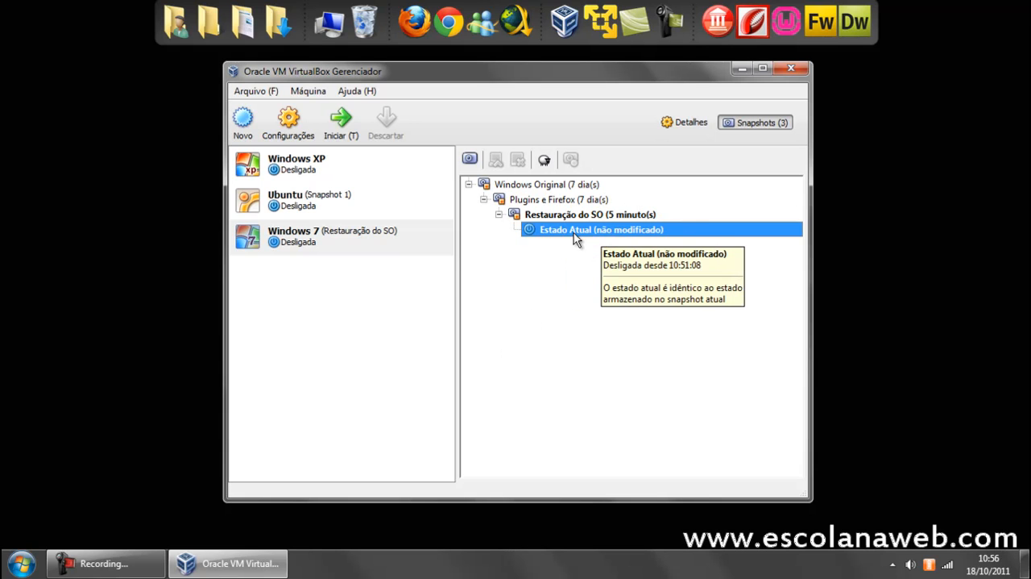
Start the Windows 7 virtual machine and check the restored desktop, including the Mozilla Firefox shortcut.
click(353, 237)
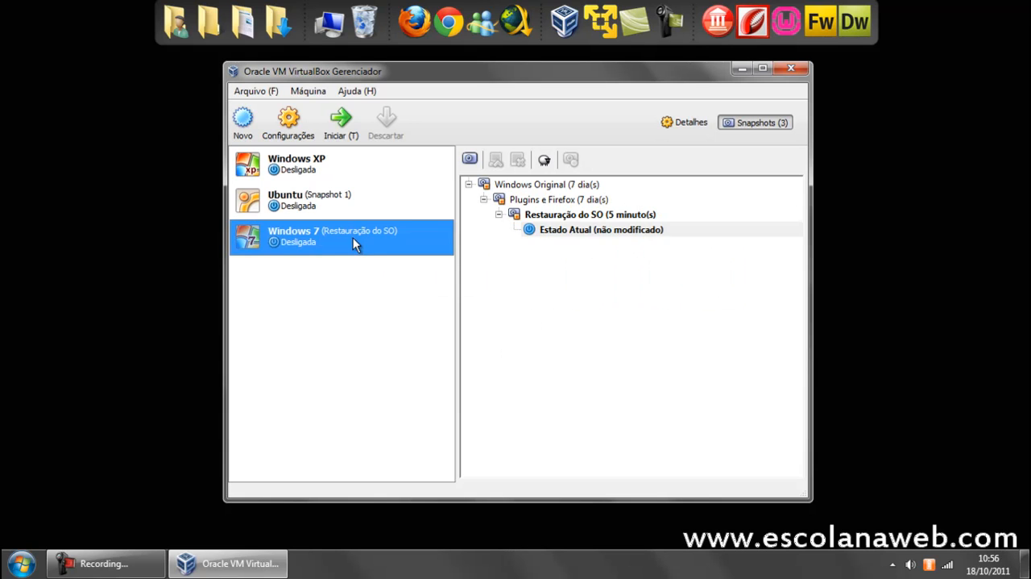
click(342, 129)
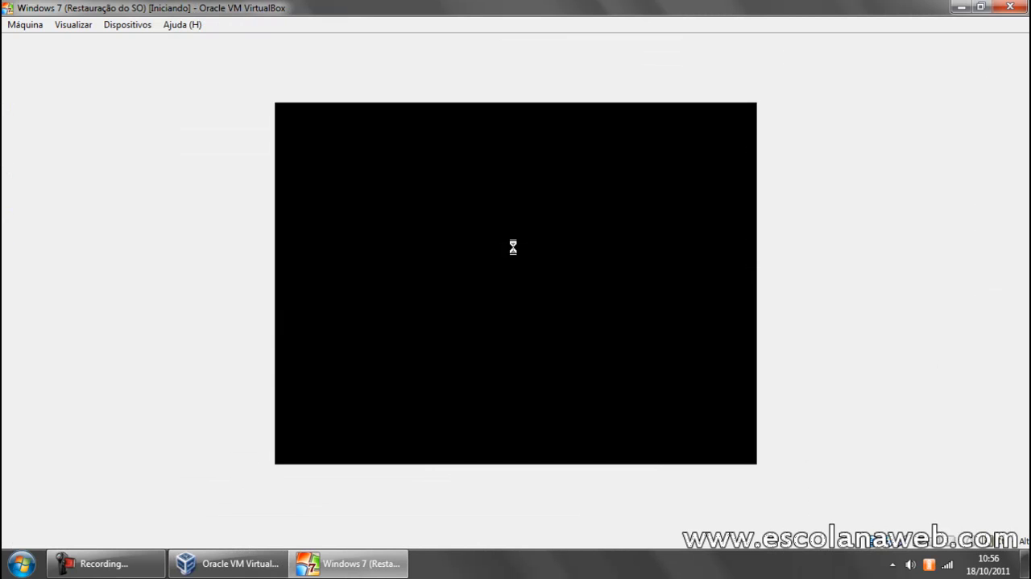
click(631, 572)
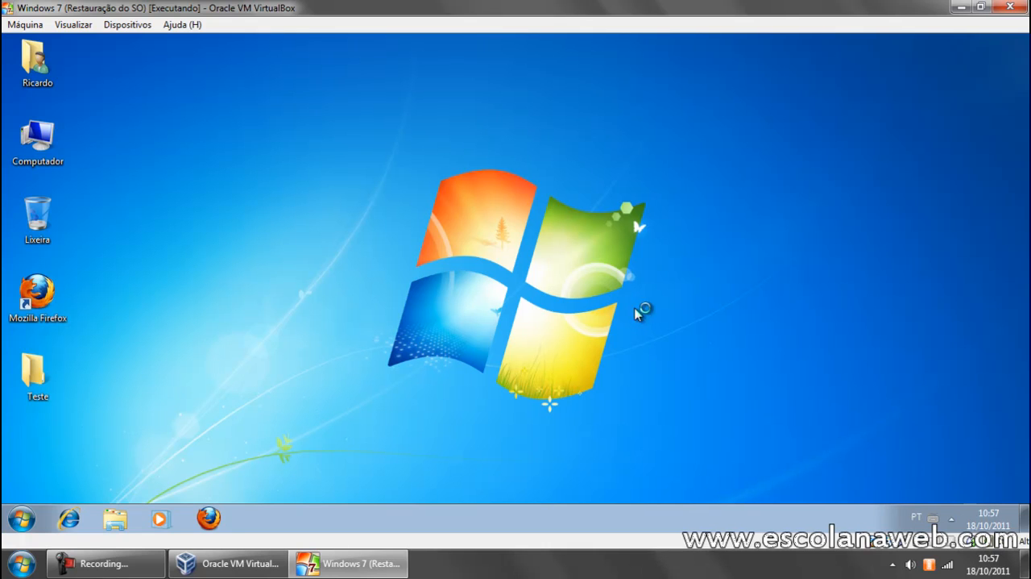
click(37, 297)
click(241, 263)
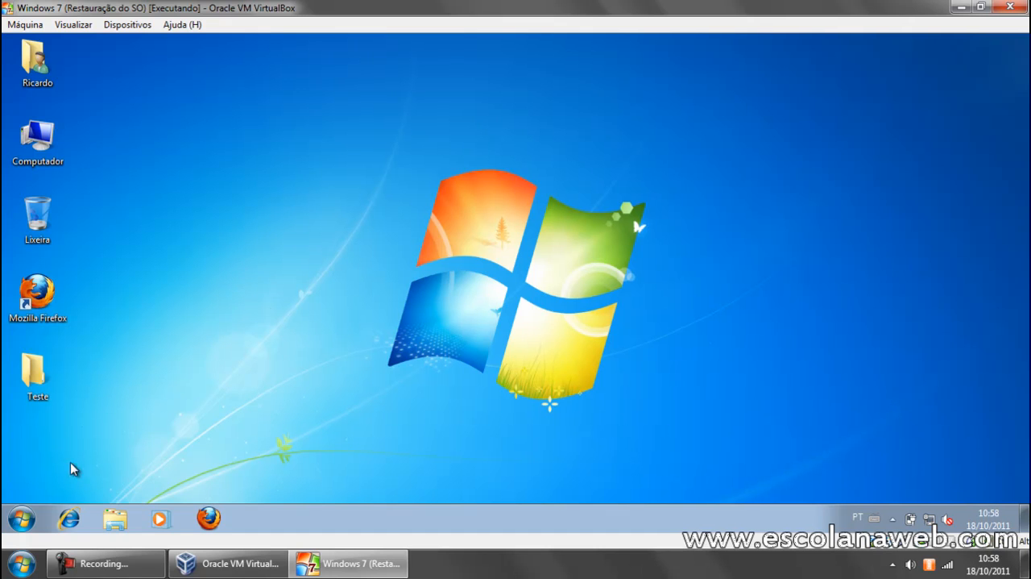
Shut down the Windows 7 guest and switch back to the VirtualBox manager window.
click(22, 520)
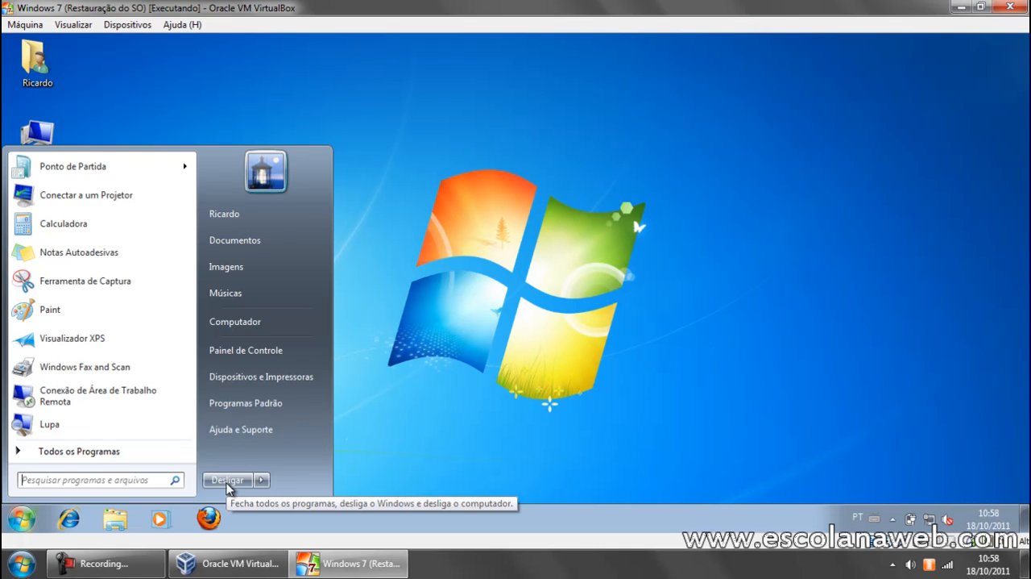
click(228, 480)
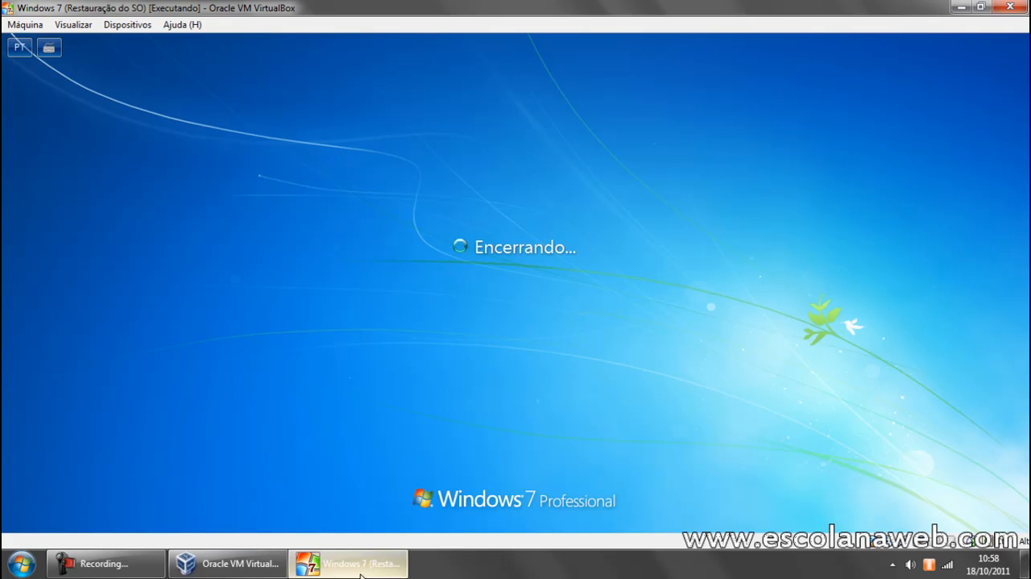
click(230, 563)
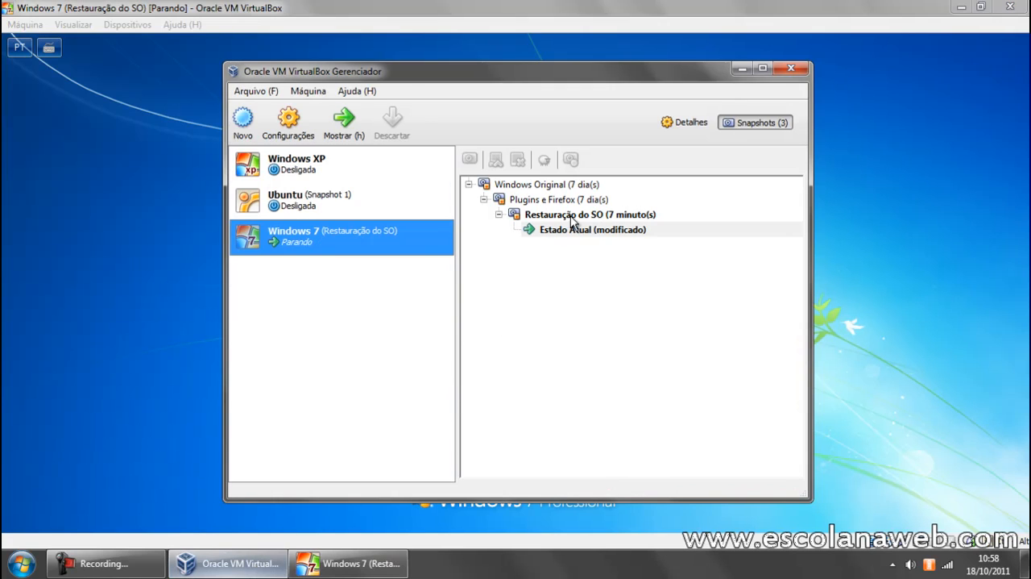
Try to delete the Restauração do SO snapshot of the Windows 7 virtual machine.
click(573, 216)
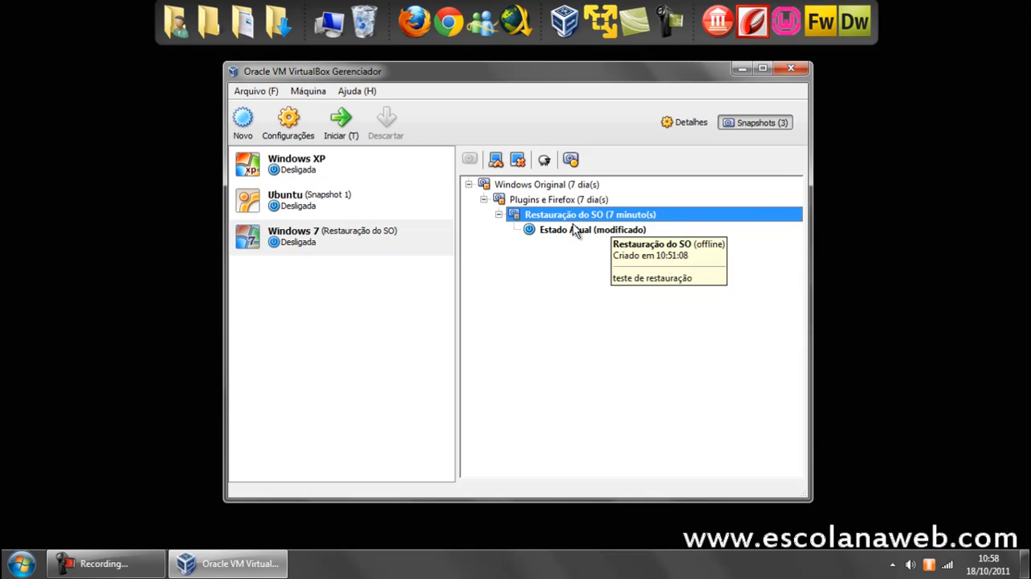
click(519, 161)
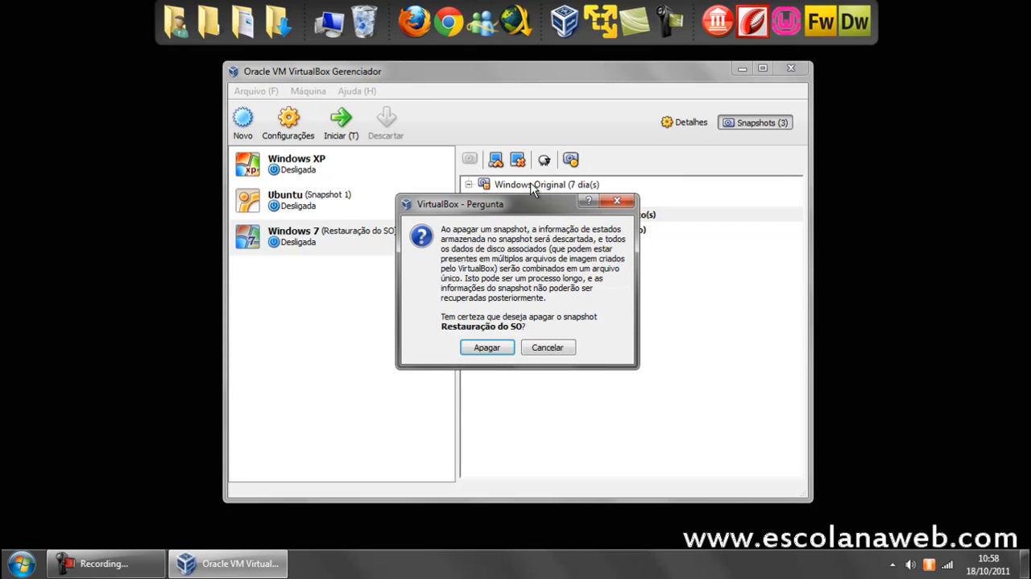
click(497, 351)
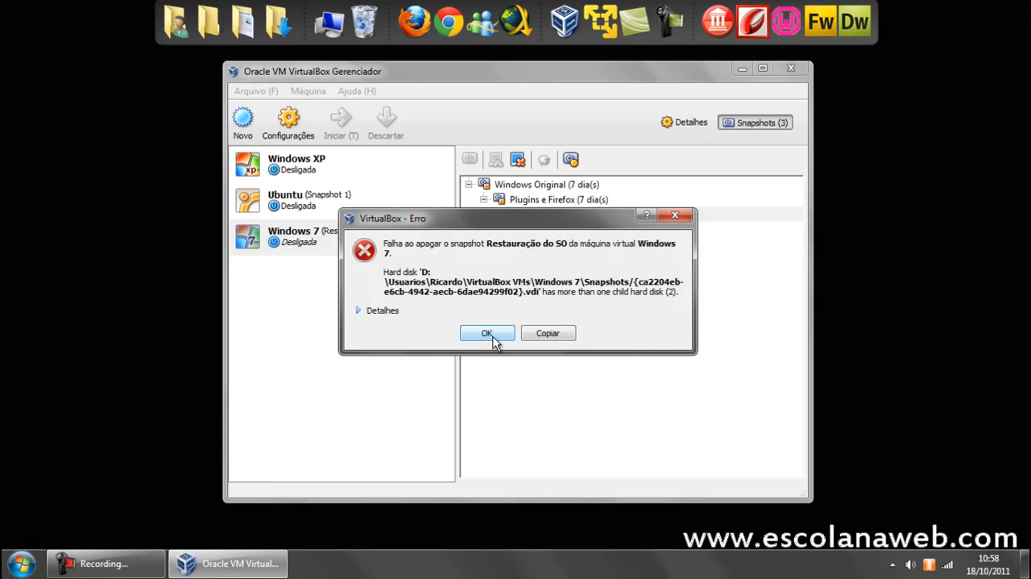
click(487, 332)
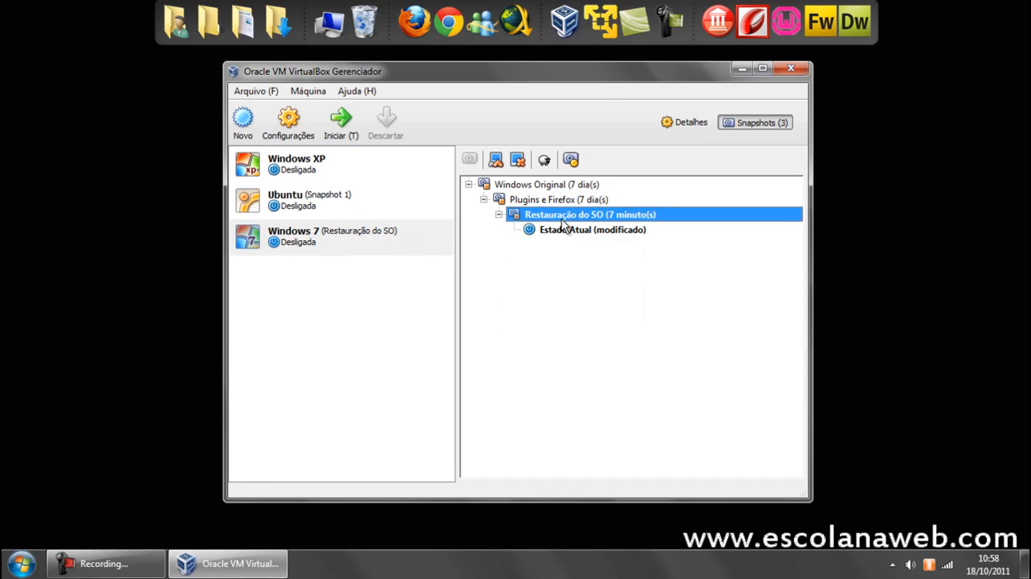
Restore the Windows 7 virtual machine to the Plugins e Firefox snapshot without creating a snapshot of the current state.
mouse_move(564, 225)
mouse_move(591, 239)
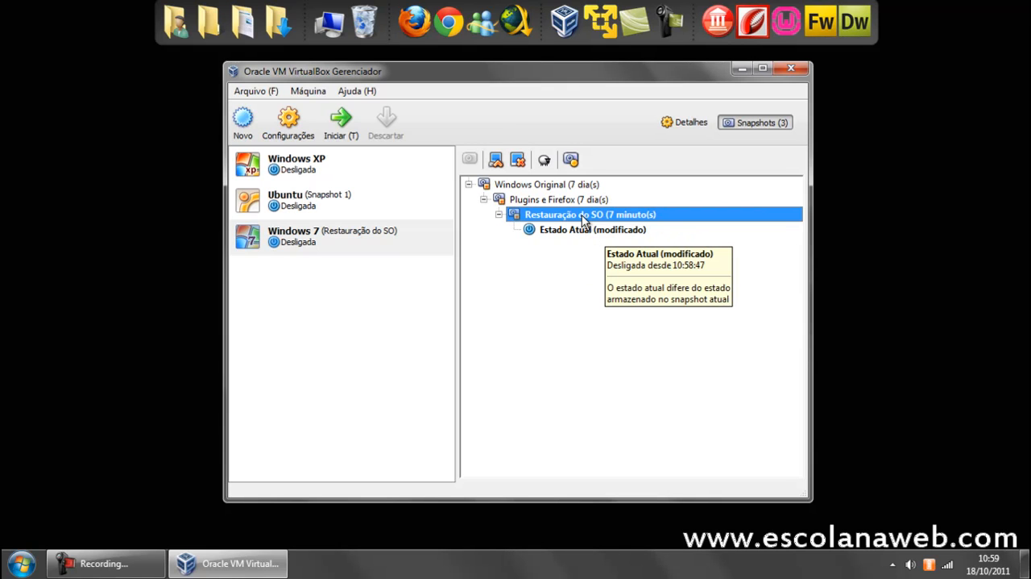
click(553, 207)
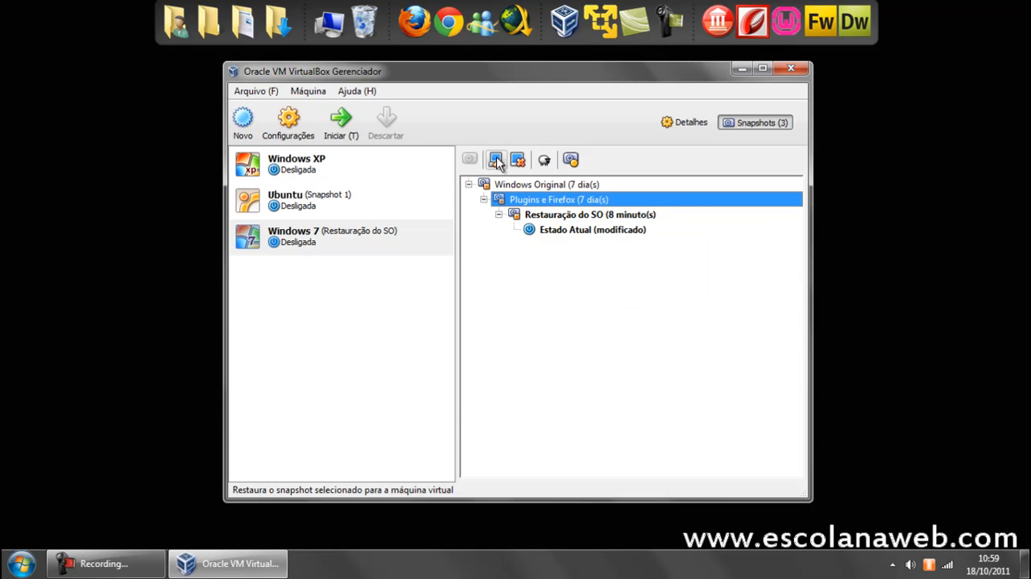
click(584, 216)
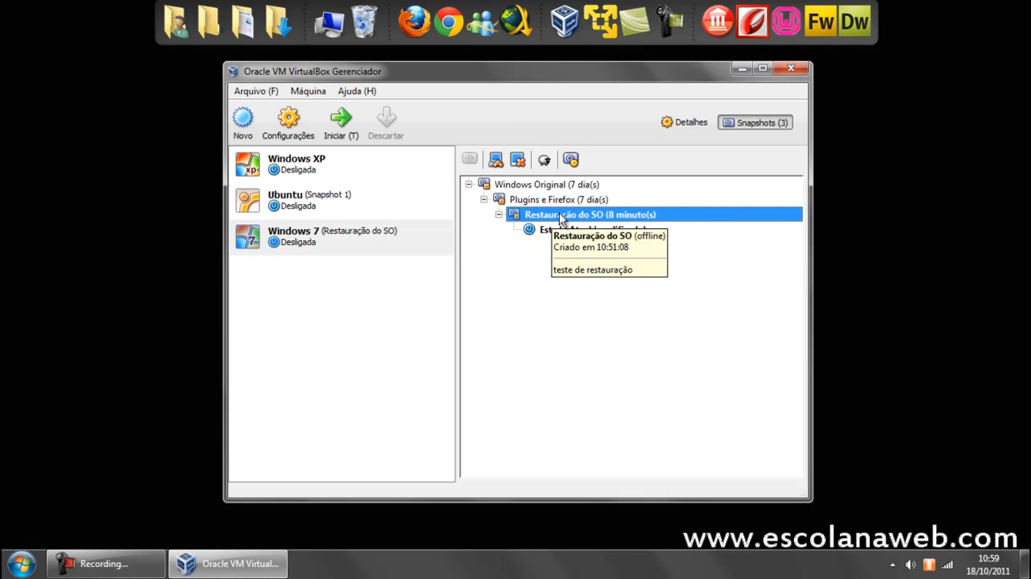
click(546, 200)
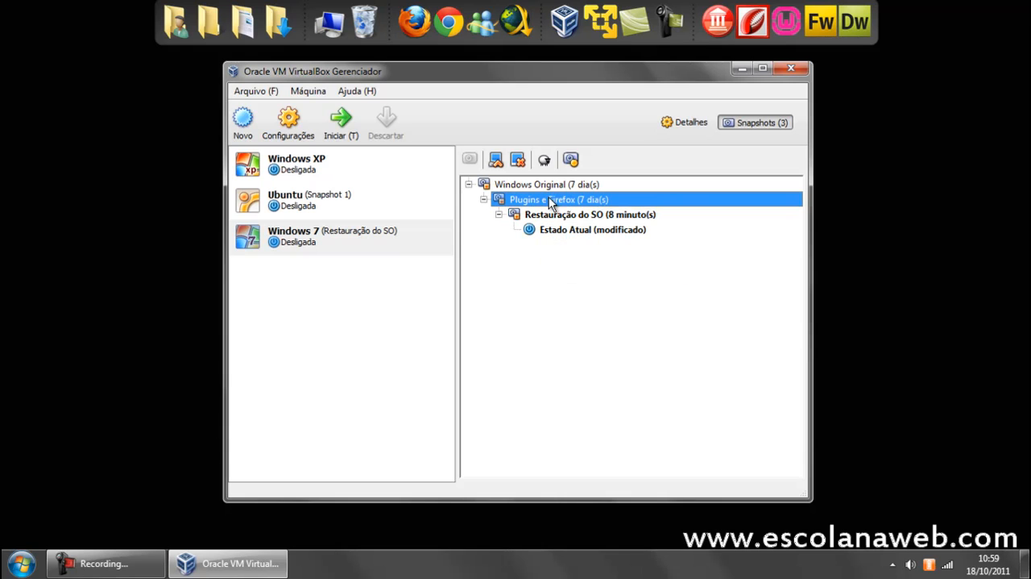
click(499, 159)
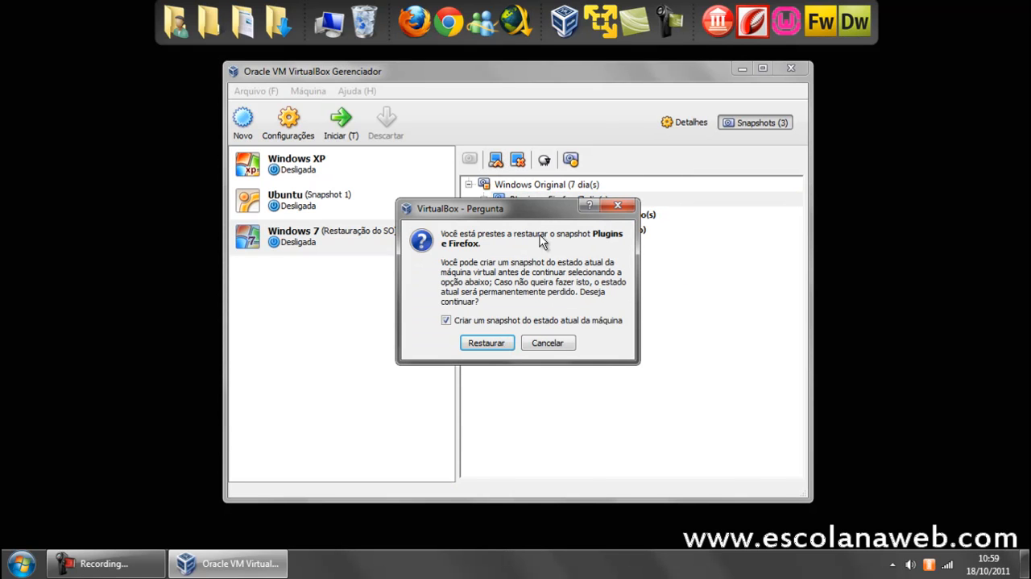
click(483, 320)
key(Return)
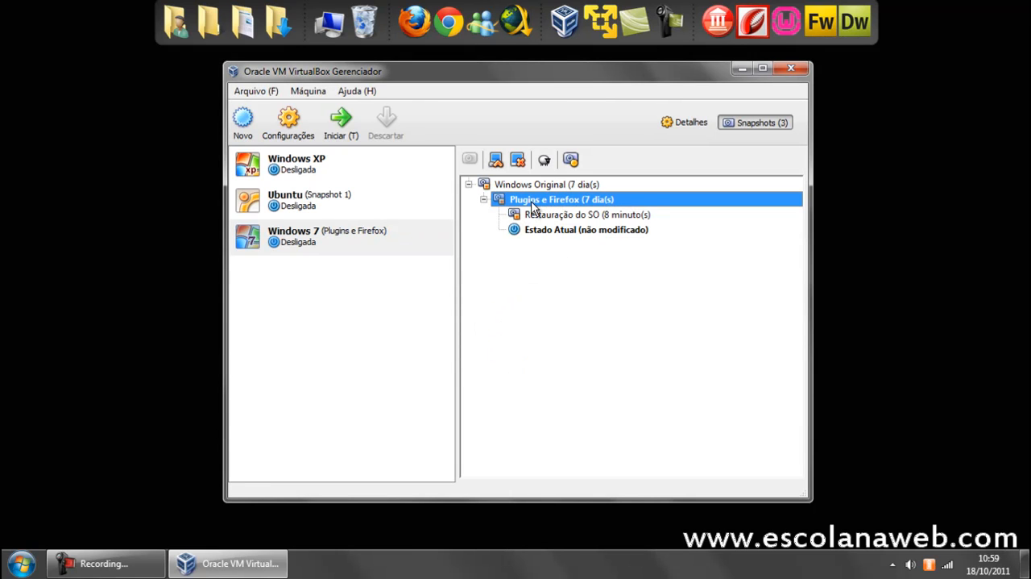
Delete the Restauração do SO snapshot and select the Plugins e Firefox snapshot.
mouse_move(532, 206)
mouse_move(556, 238)
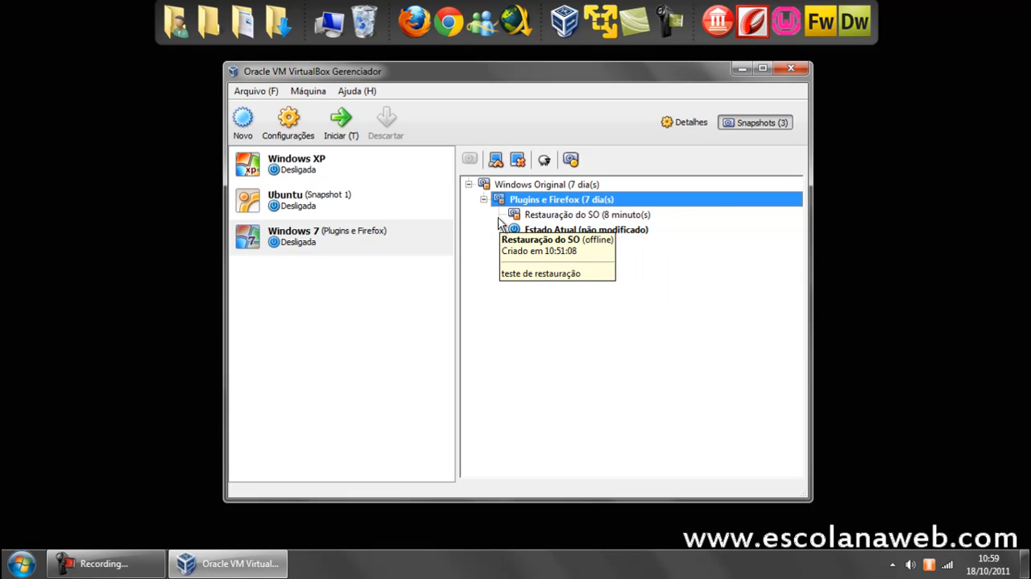
click(544, 215)
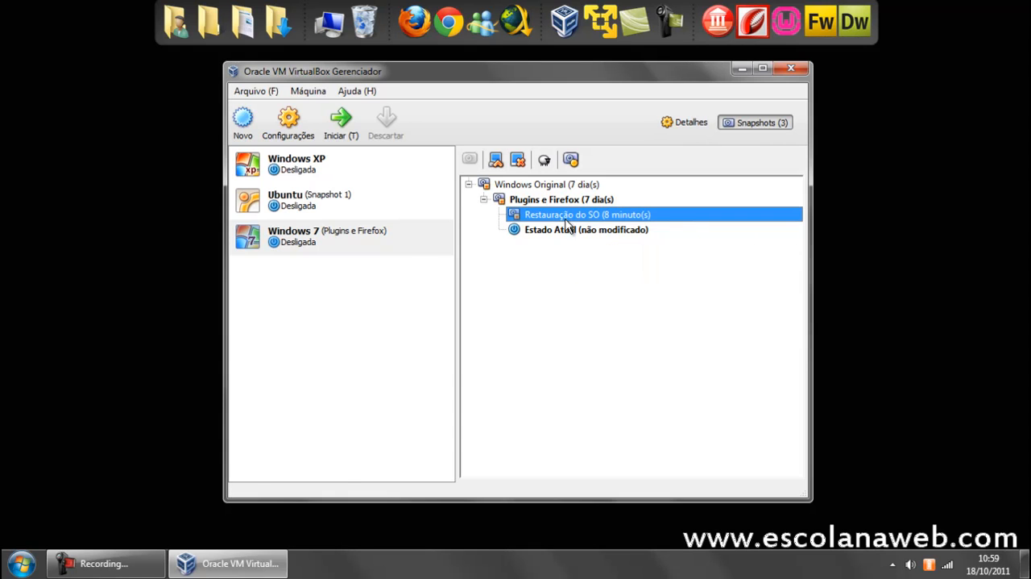
click(519, 160)
click(489, 344)
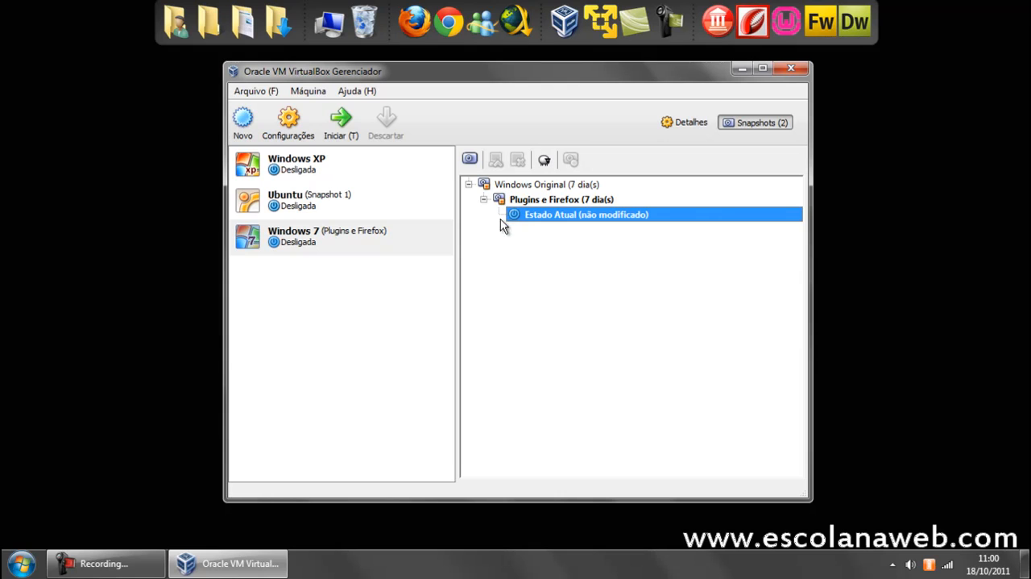
click(565, 202)
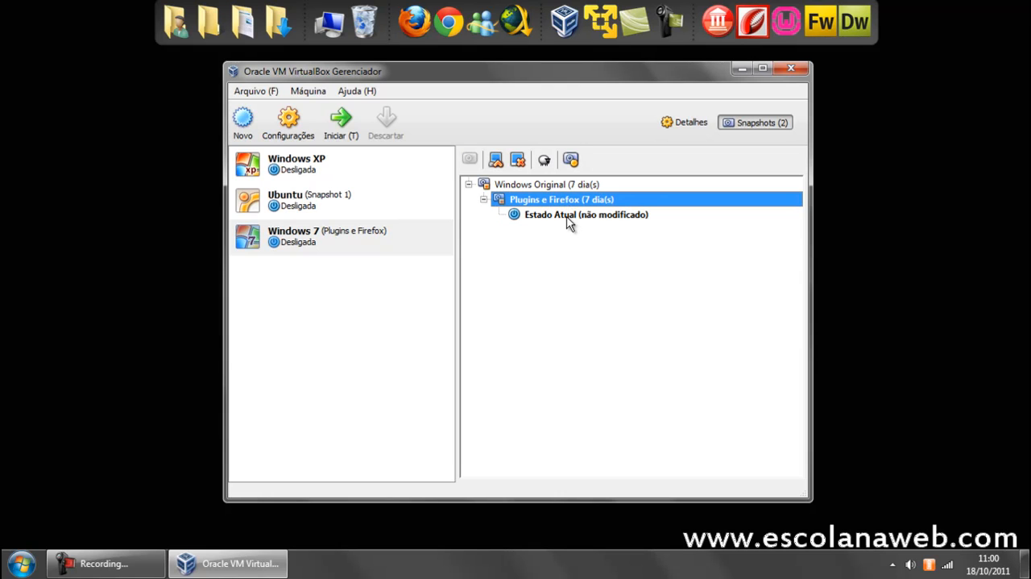